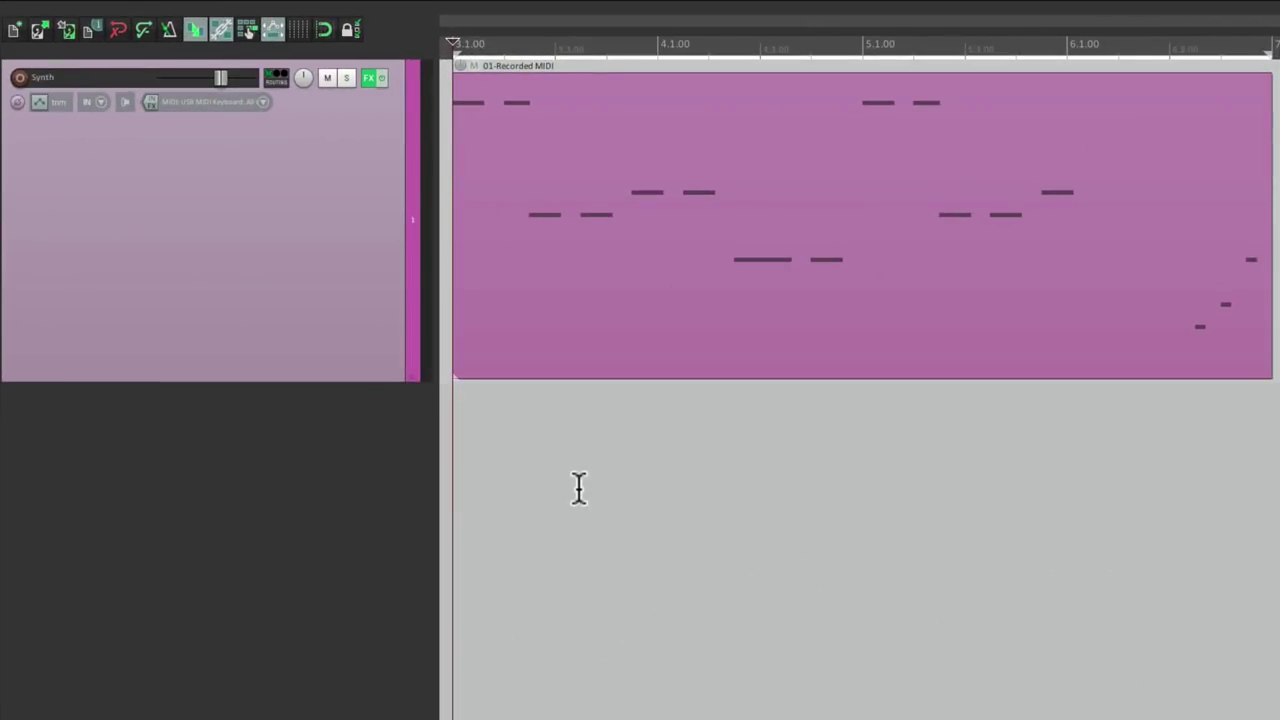
- Audition the Synth track, then inspect its ReaComp and ReaEQ settings in the FX chain
{"action": "key", "text": "space"}
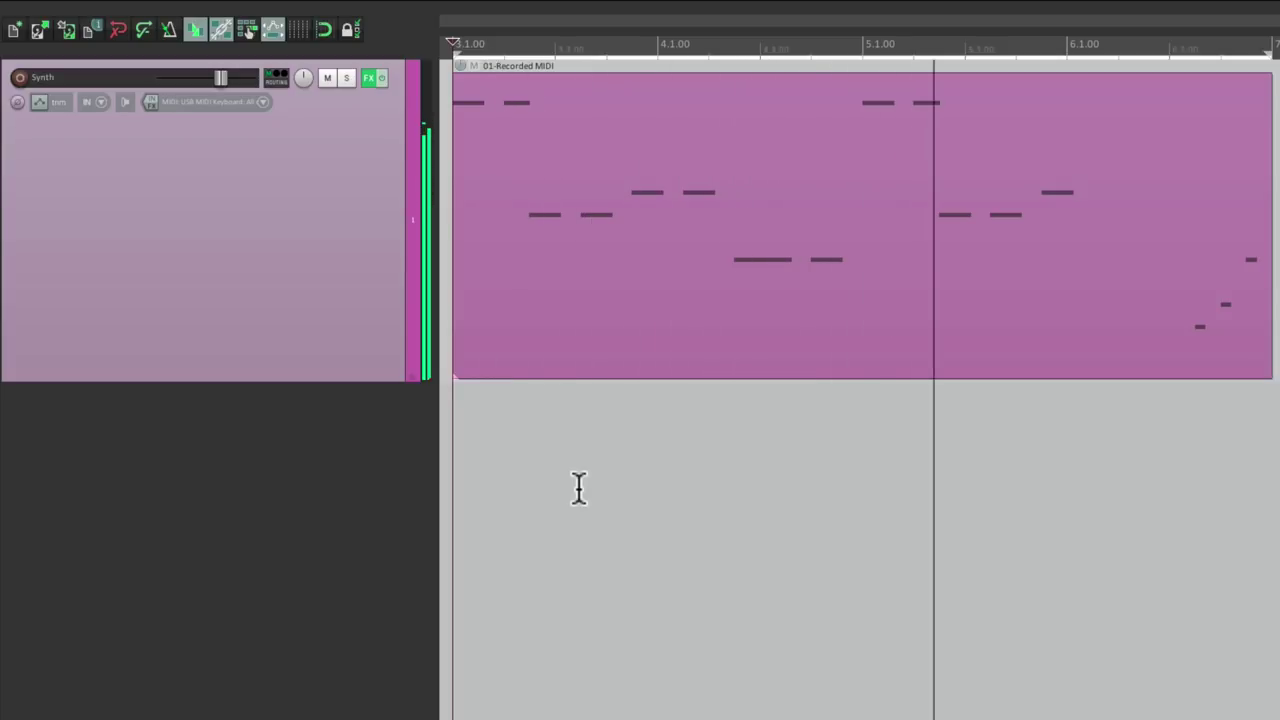
{"action": "key", "text": "space"}
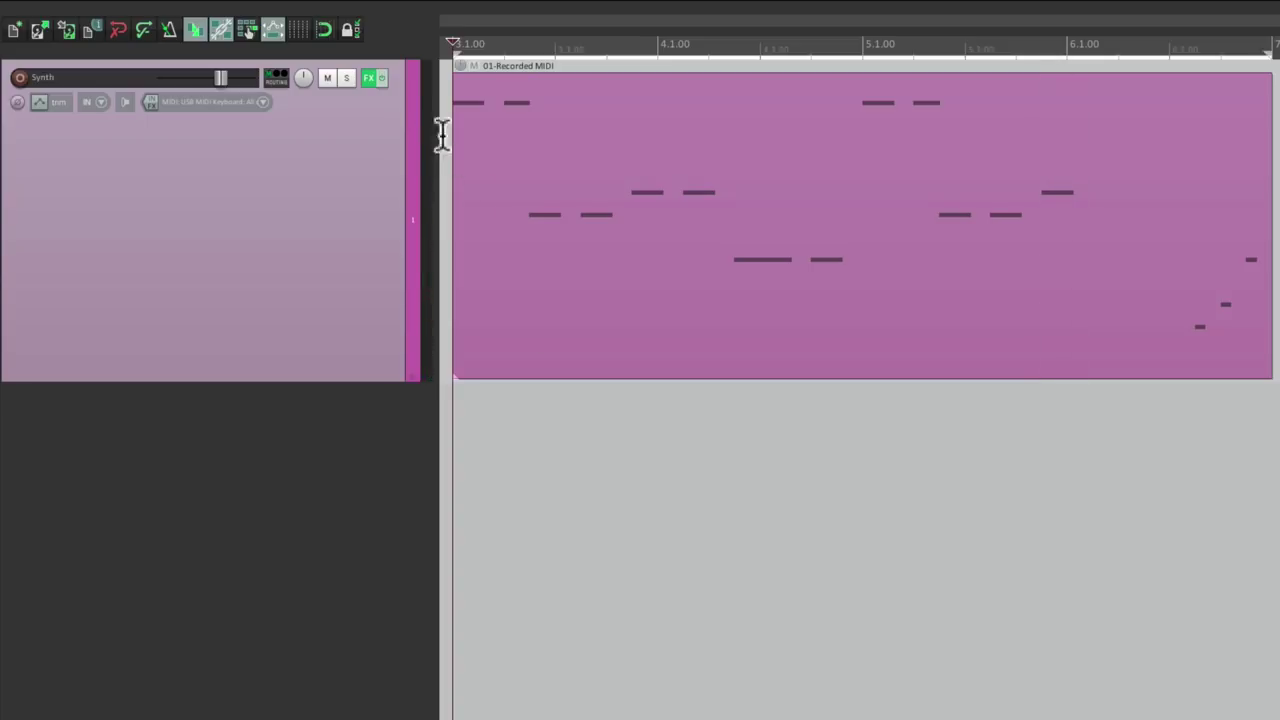
{"action": "left_click", "coordinate": [369, 77]}
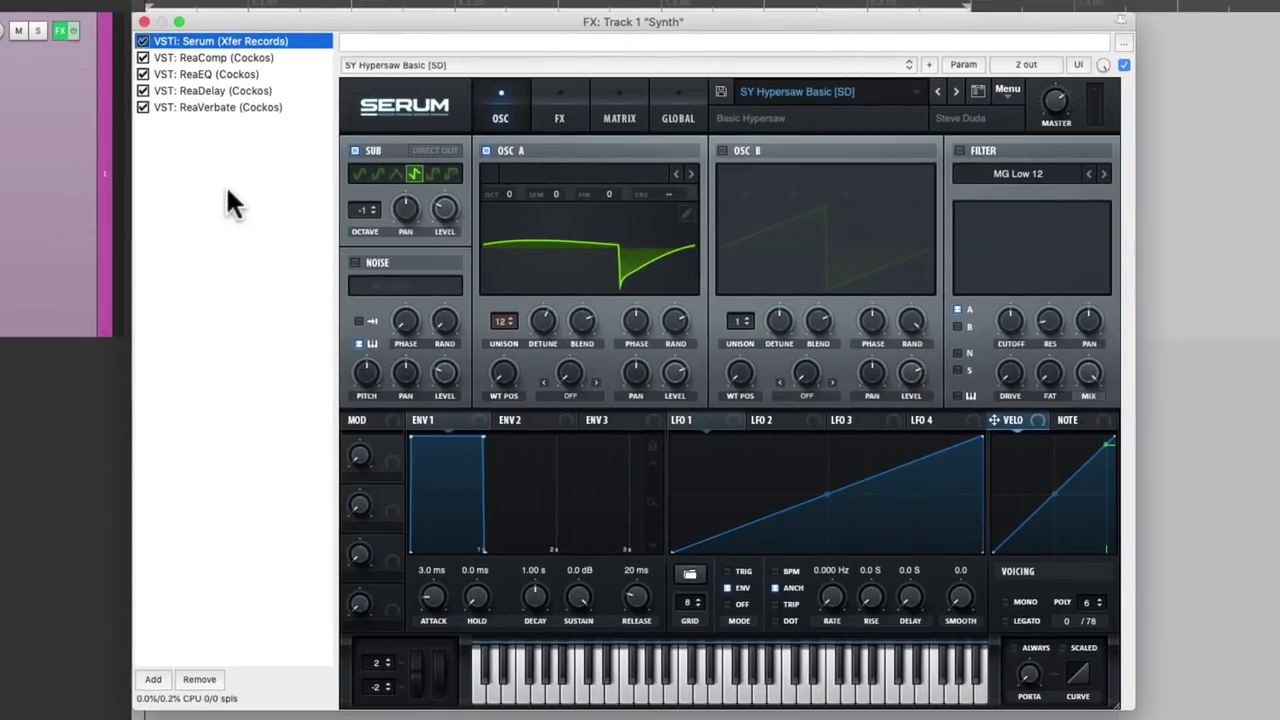
{"action": "left_click", "coordinate": [274, 57]}
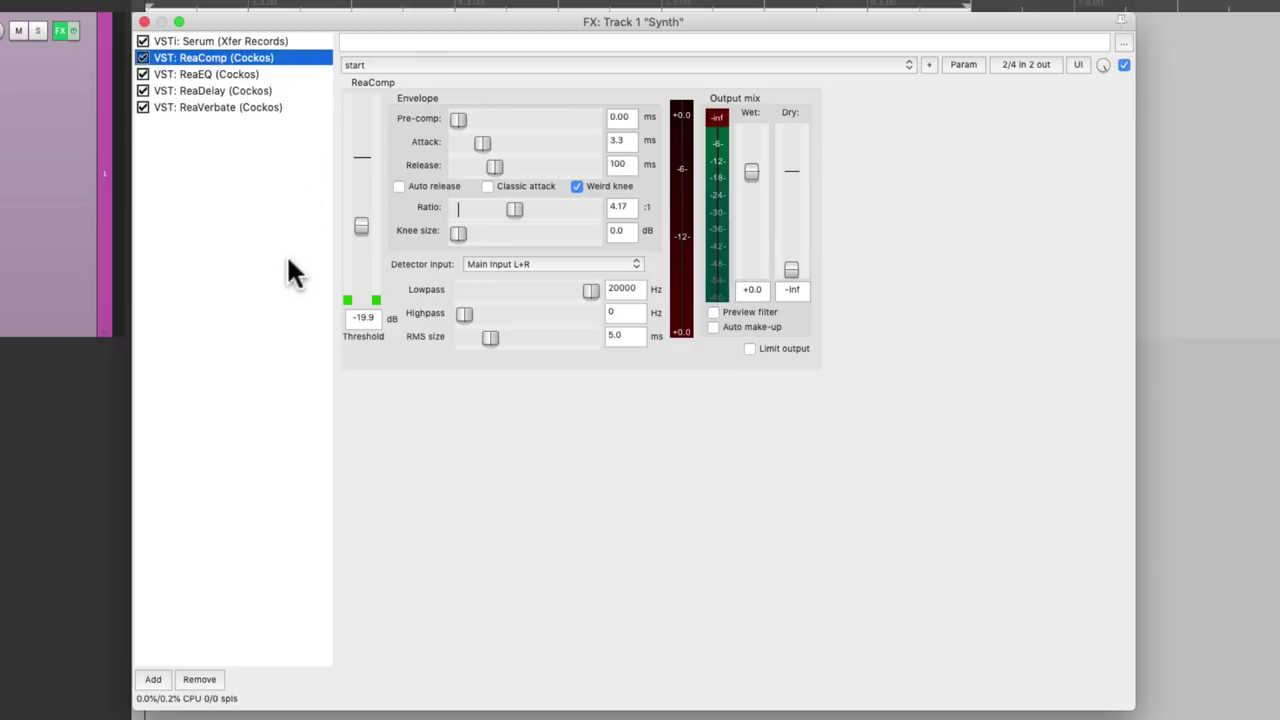
{"action": "left_click", "coordinate": [299, 73]}
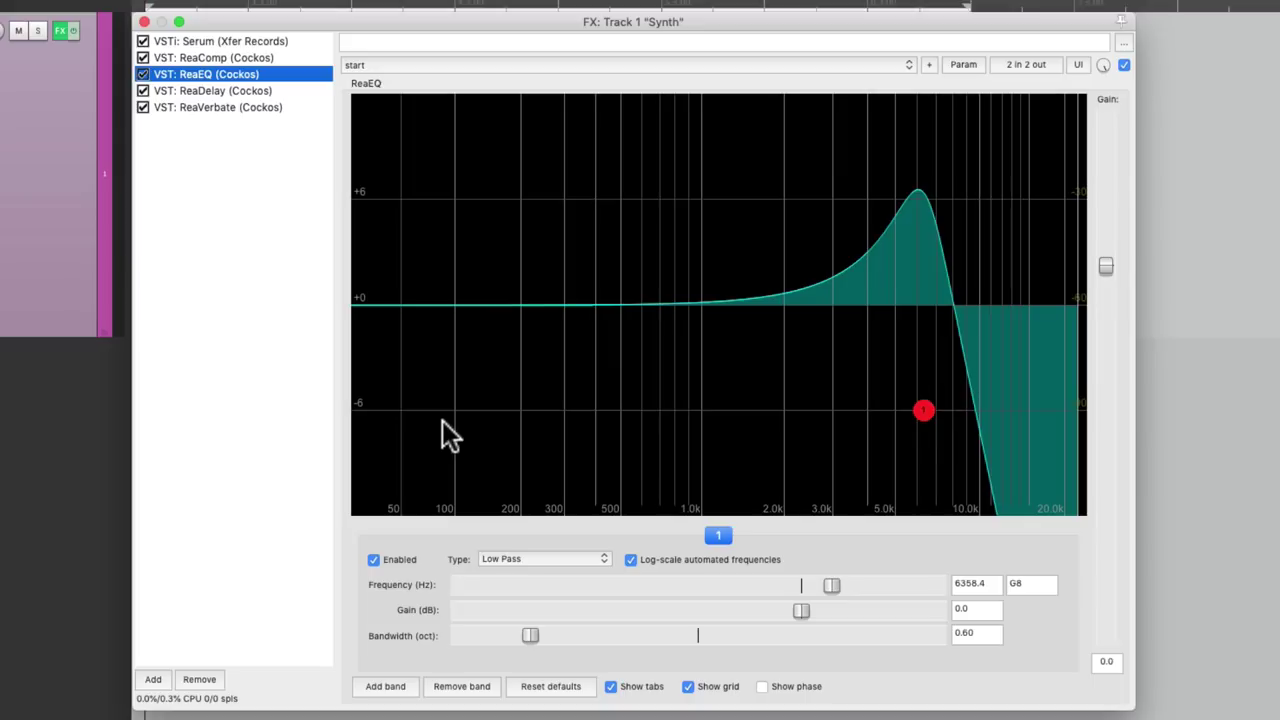
- During playback, raise ReaEQ's band 1 low-pass cutoff to 13037.3 Hz
{"action": "key", "text": "space"}
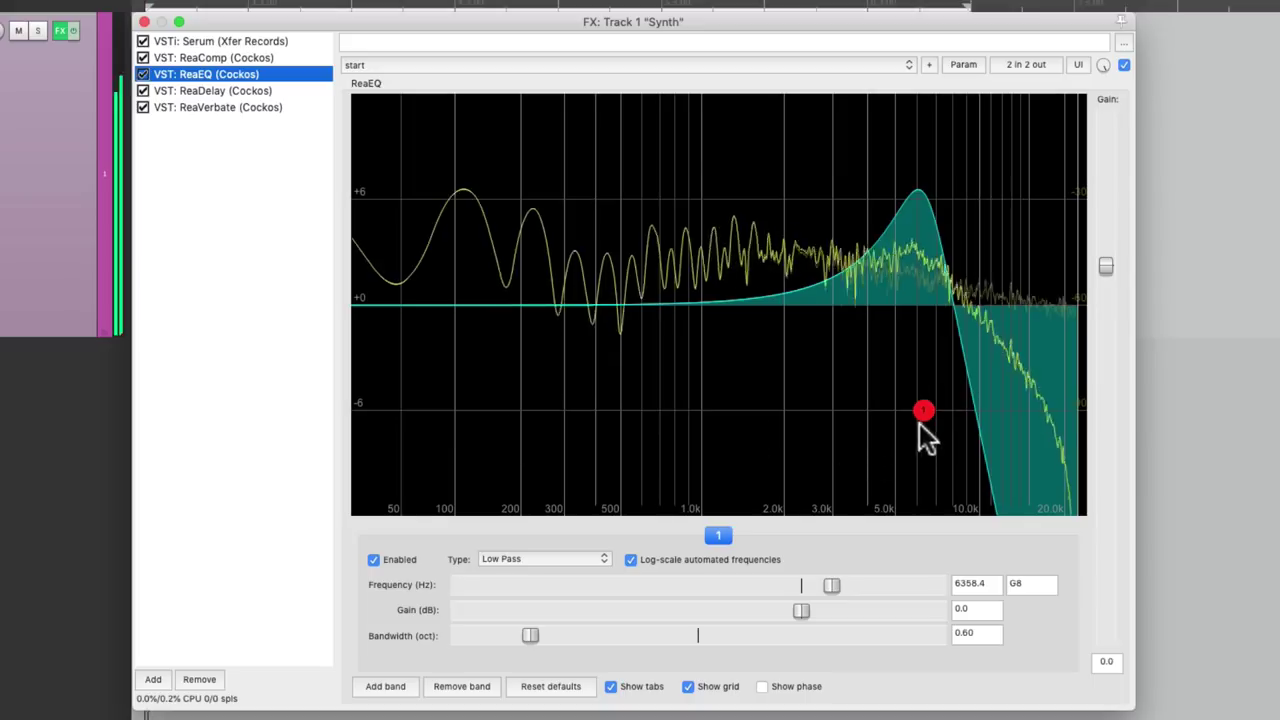
{"action": "left_click_drag", "start_coordinate": [921, 409], "coordinate": [1008, 349]}
{"action": "key", "text": "space"}
- Look over ReaDelay, ReaVerbate and Serum's SY Hypersaw Basic [SD] patch
{"action": "left_click", "coordinate": [285, 88]}
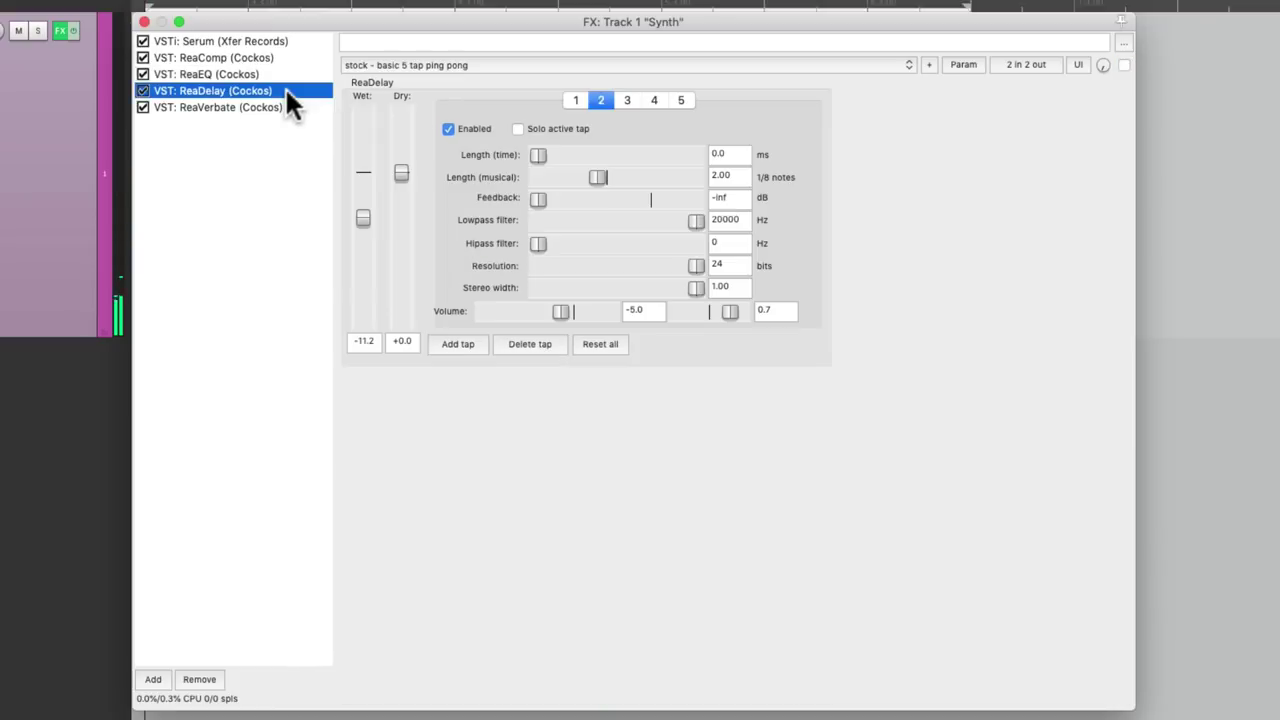
{"action": "left_click", "coordinate": [292, 106]}
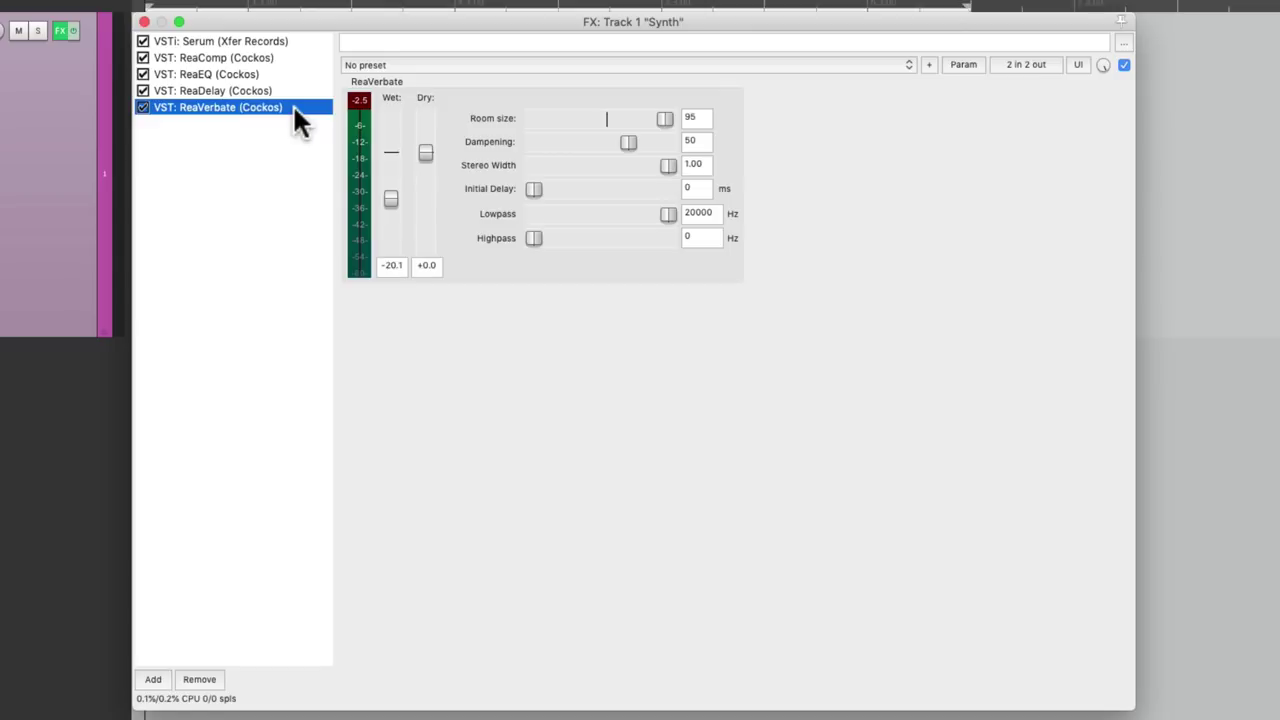
{"action": "left_click", "coordinate": [289, 36]}
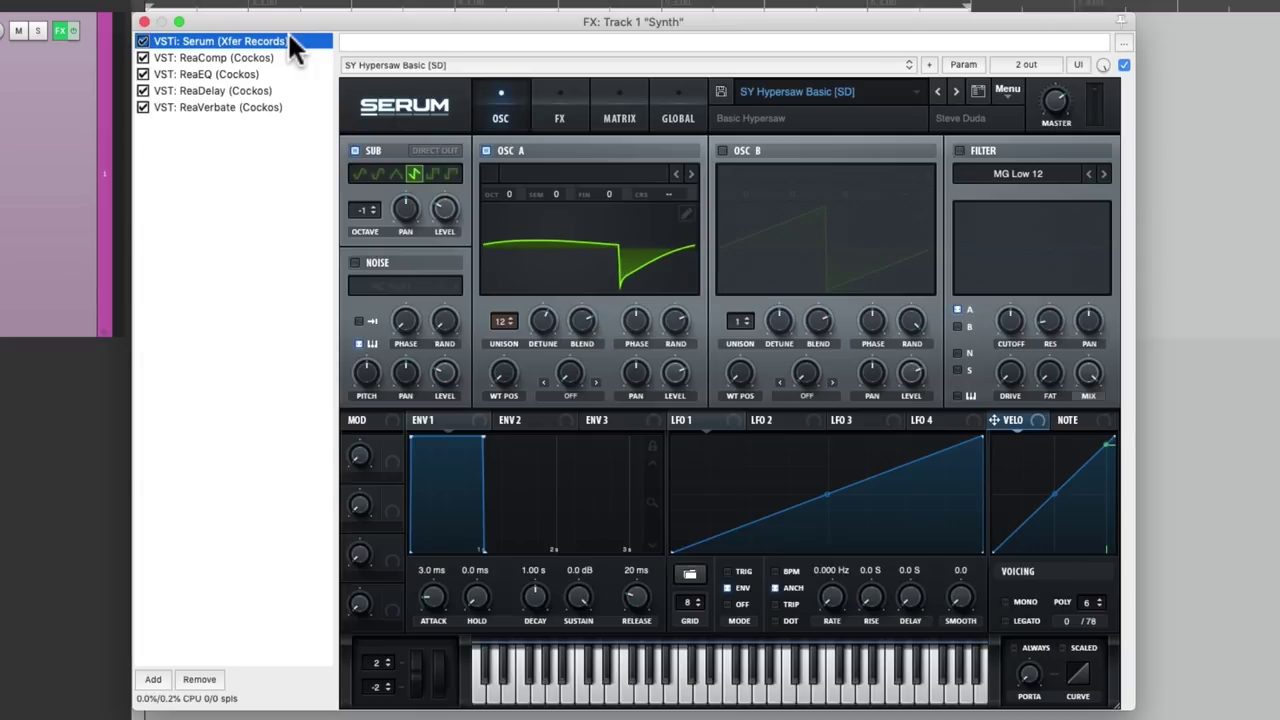
- Select the Synth track and freeze it to stereo, producing the 01-Recorded MIDI - freeze item
{"action": "left_click", "coordinate": [144, 21]}
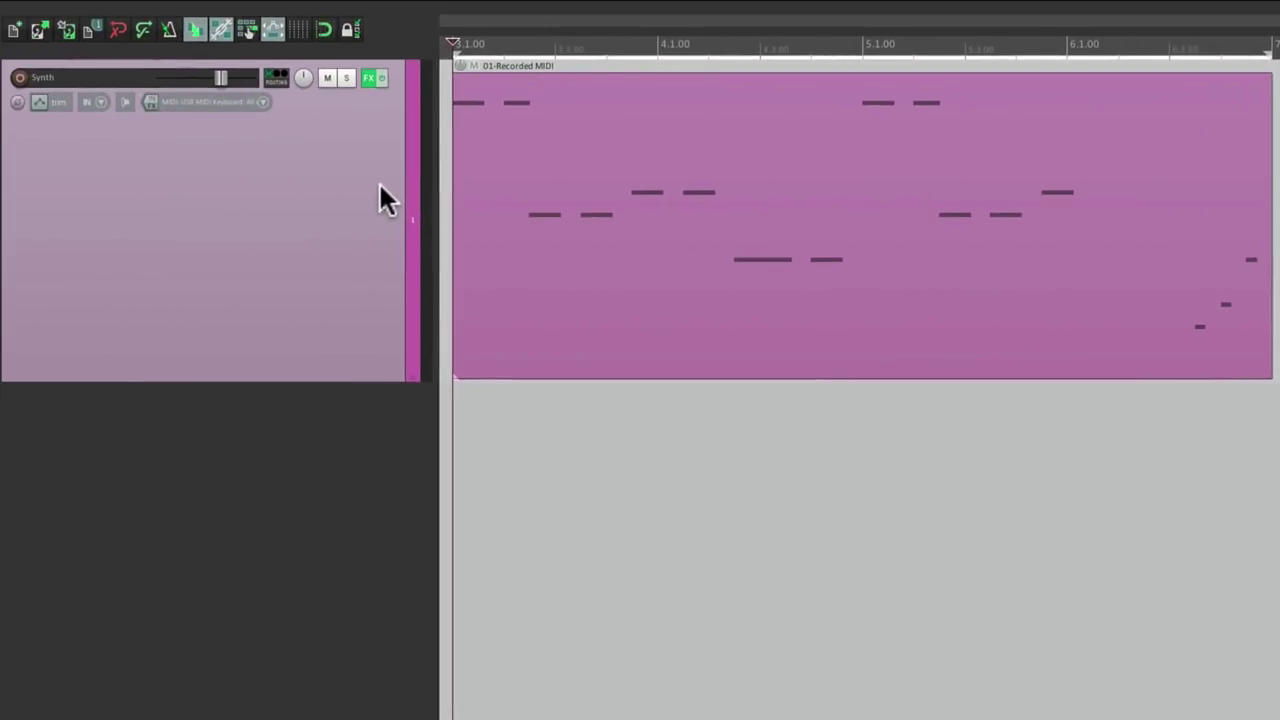
{"action": "left_click", "coordinate": [321, 157]}
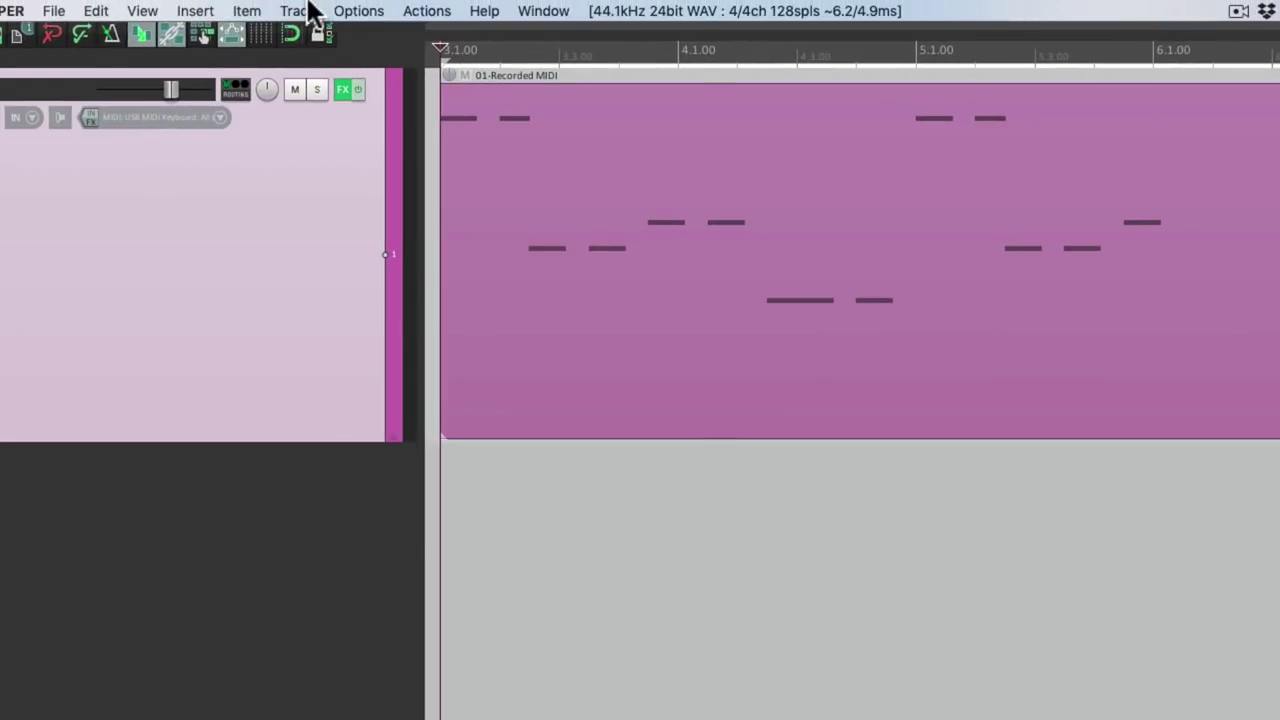
{"action": "left_click", "coordinate": [312, 10]}
{"action": "mouse_move", "coordinate": [278, 200]}
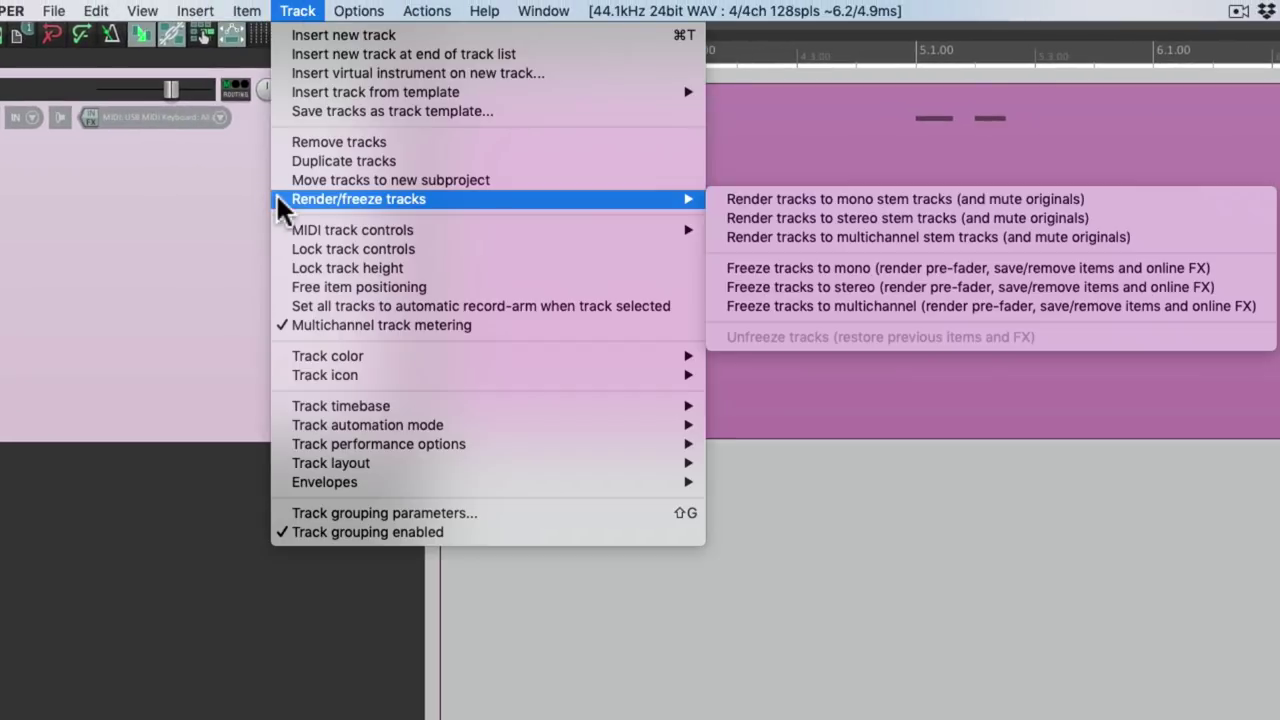
{"action": "left_click", "coordinate": [716, 290]}
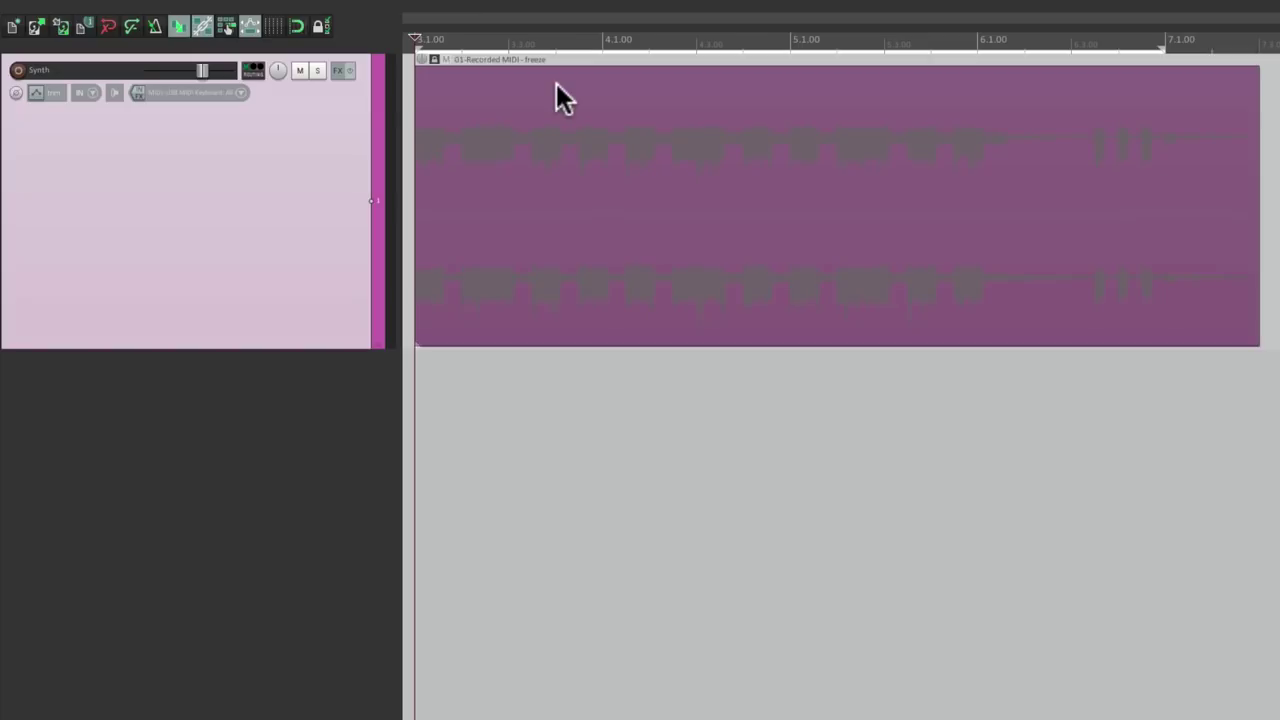
{"action": "key", "text": "space"}
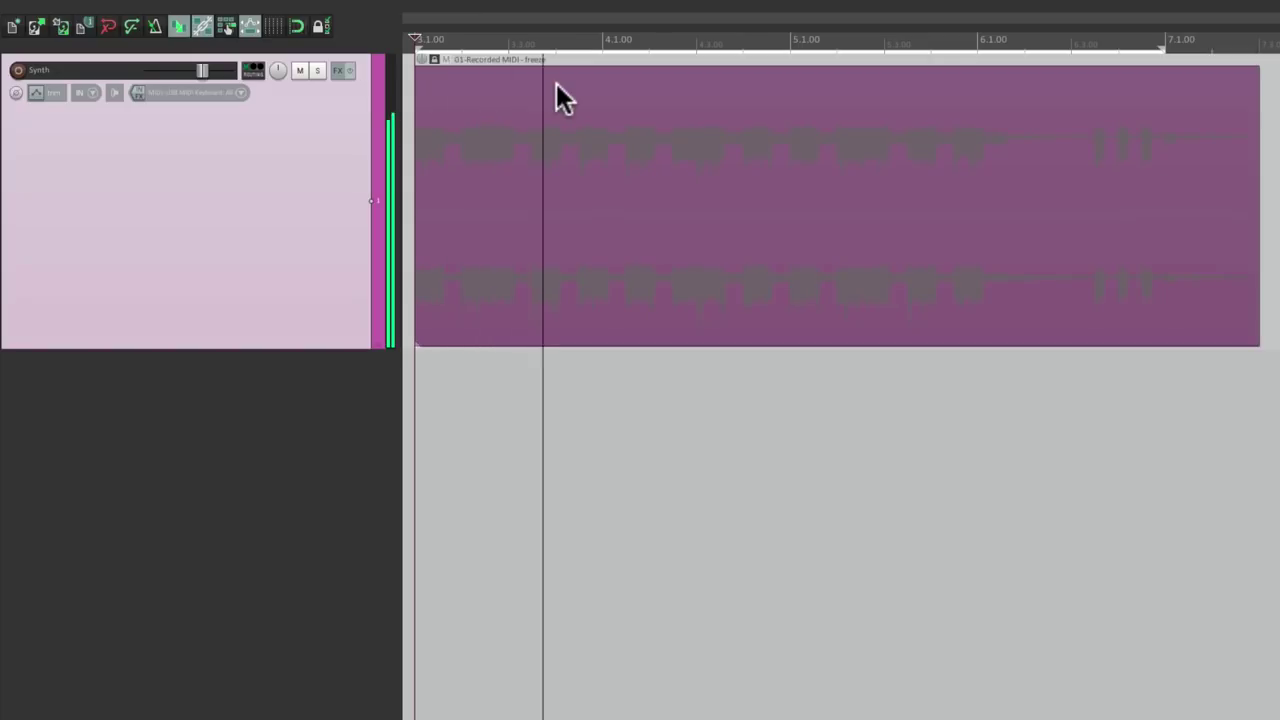
{"action": "key", "text": "space"}
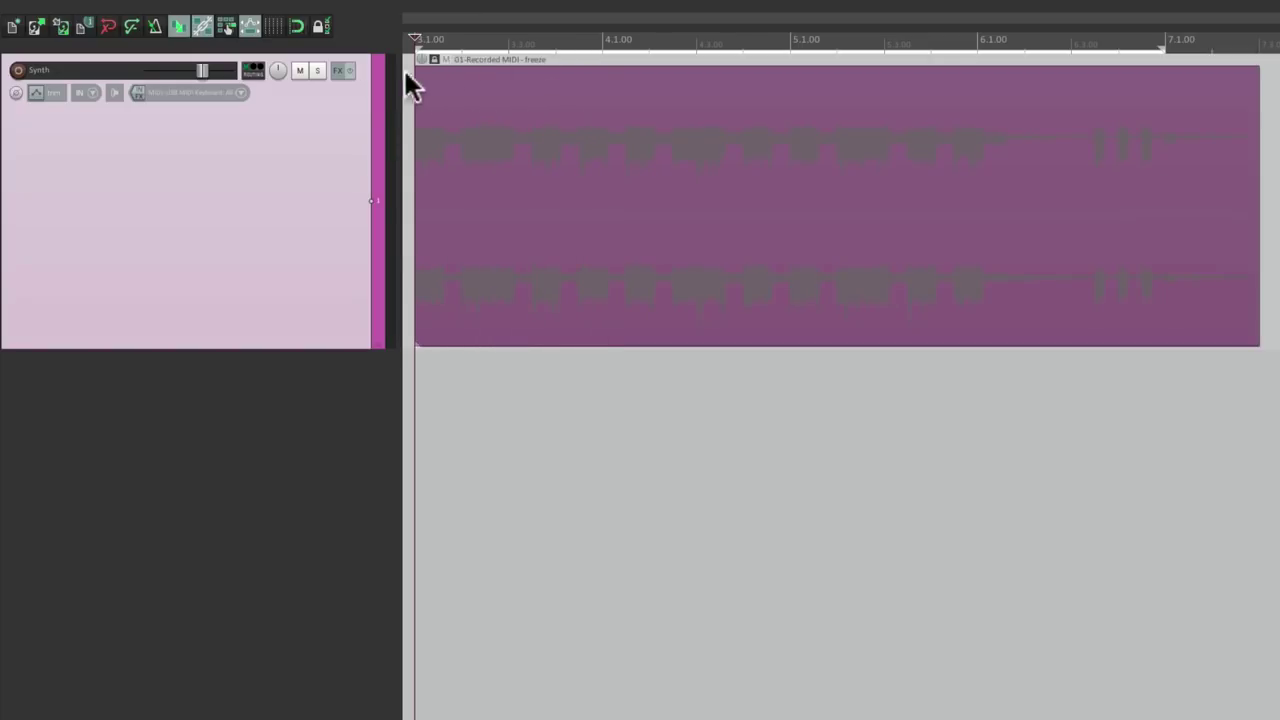
{"action": "left_click", "coordinate": [338, 70]}
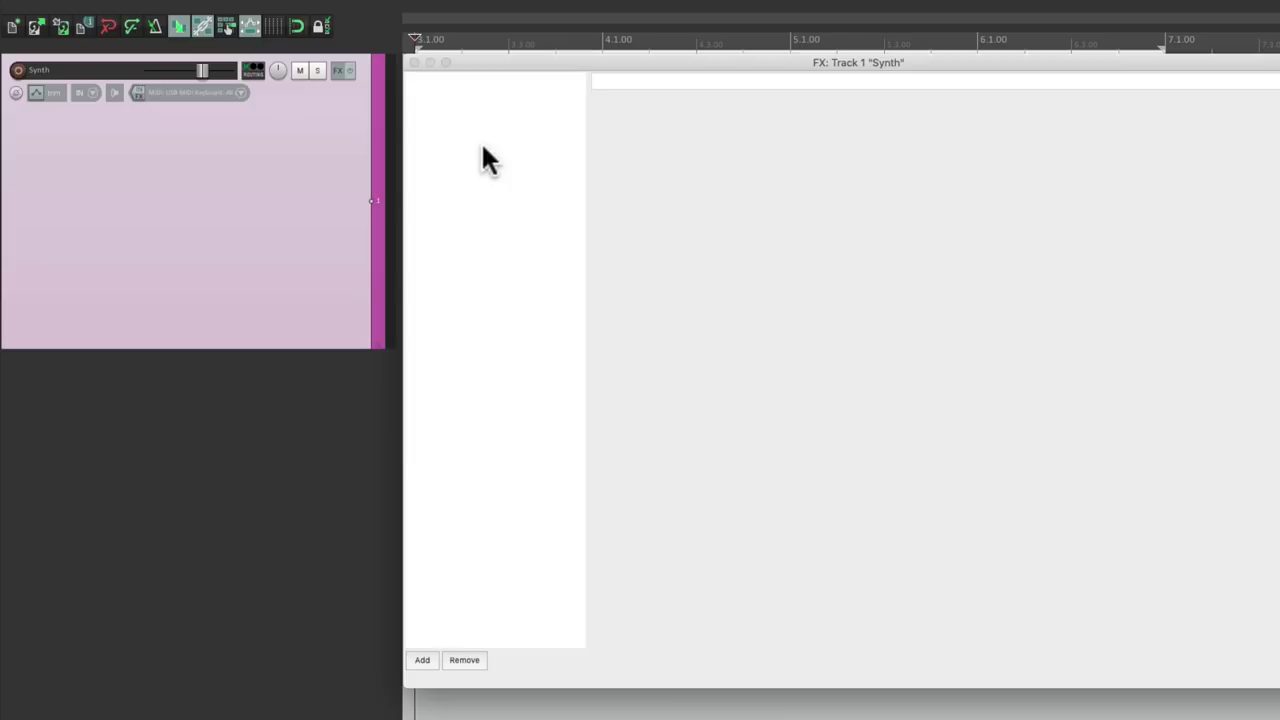
{"action": "left_click", "coordinate": [414, 62]}
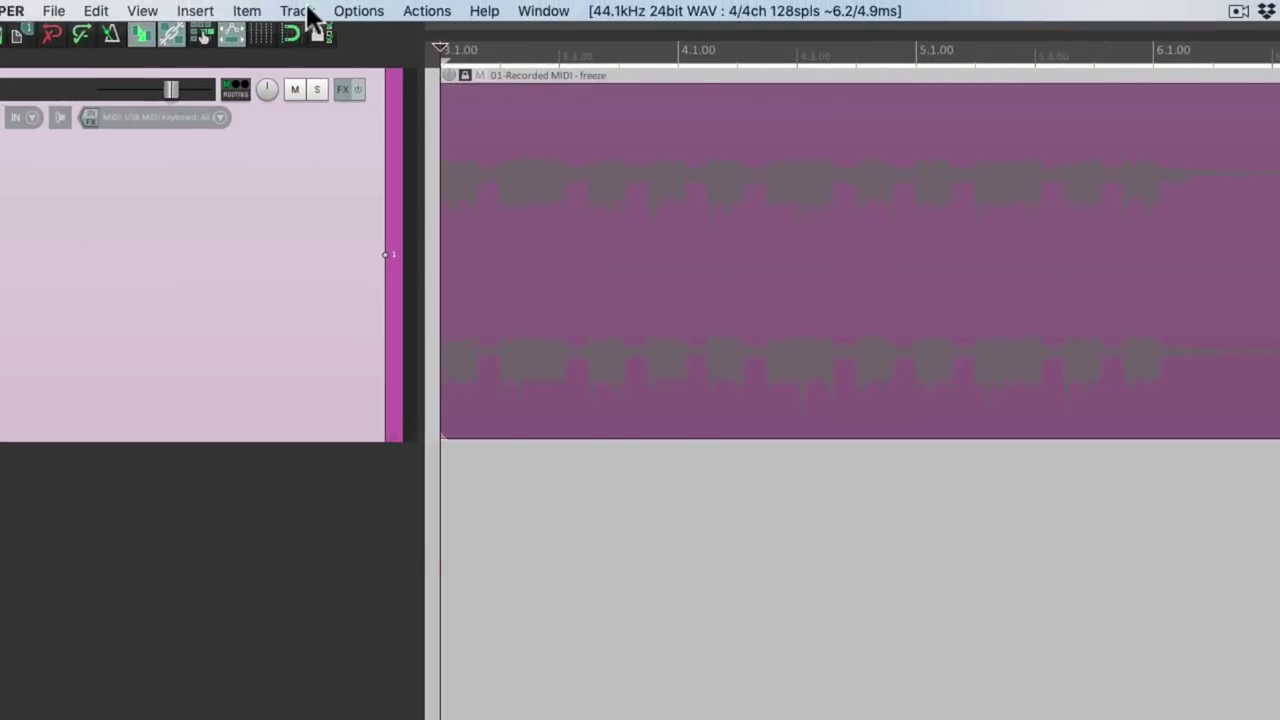
- Unfreeze the Synth track from the Track menu and reopen its restored FX chain
{"action": "left_click", "coordinate": [309, 14]}
{"action": "mouse_move", "coordinate": [277, 205]}
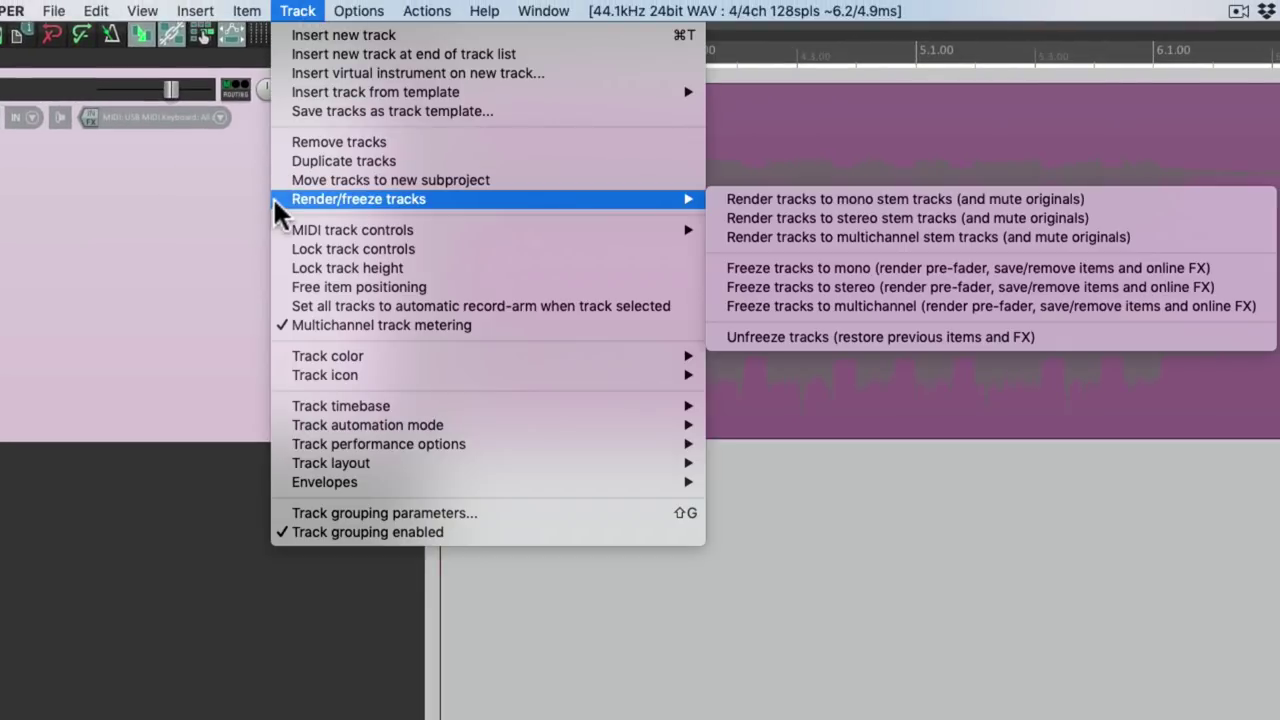
{"action": "left_click", "coordinate": [710, 340]}
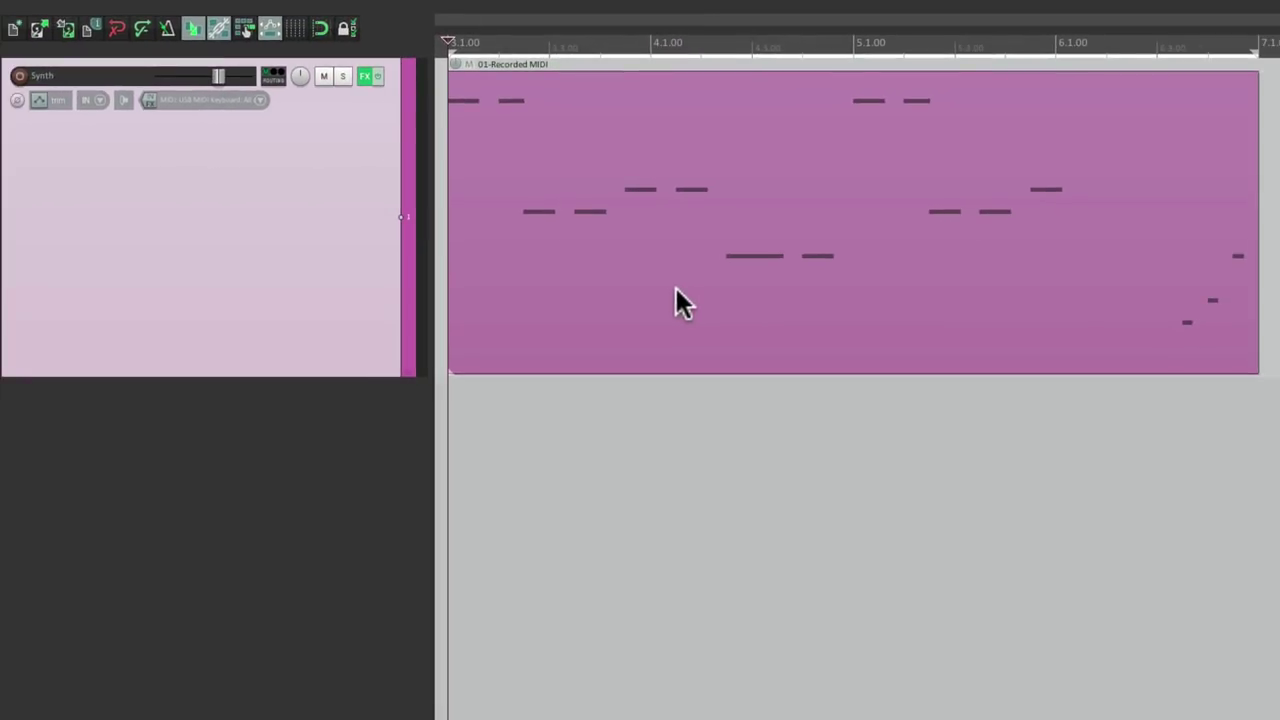
{"action": "left_click", "coordinate": [366, 77]}
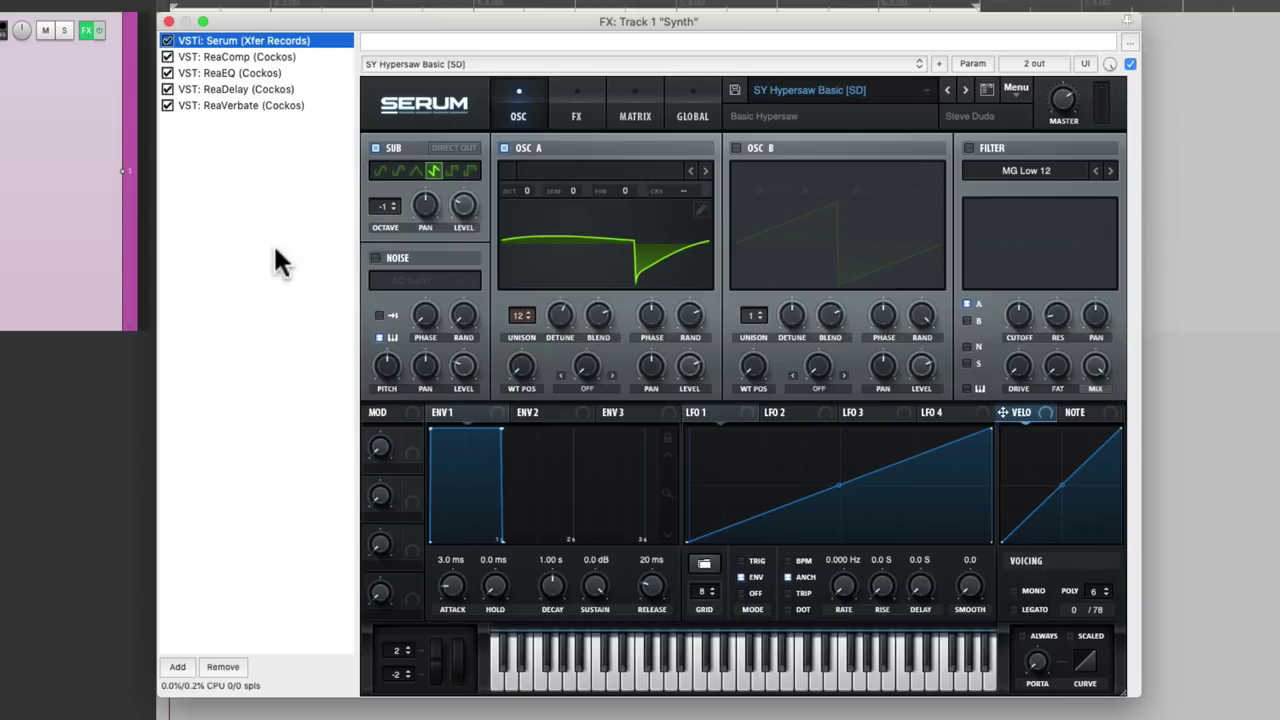
- While playing, lower ReaEQ's low-pass cutoff to about 6495.6 Hz, then return to Serum
{"action": "left_click", "coordinate": [307, 74]}
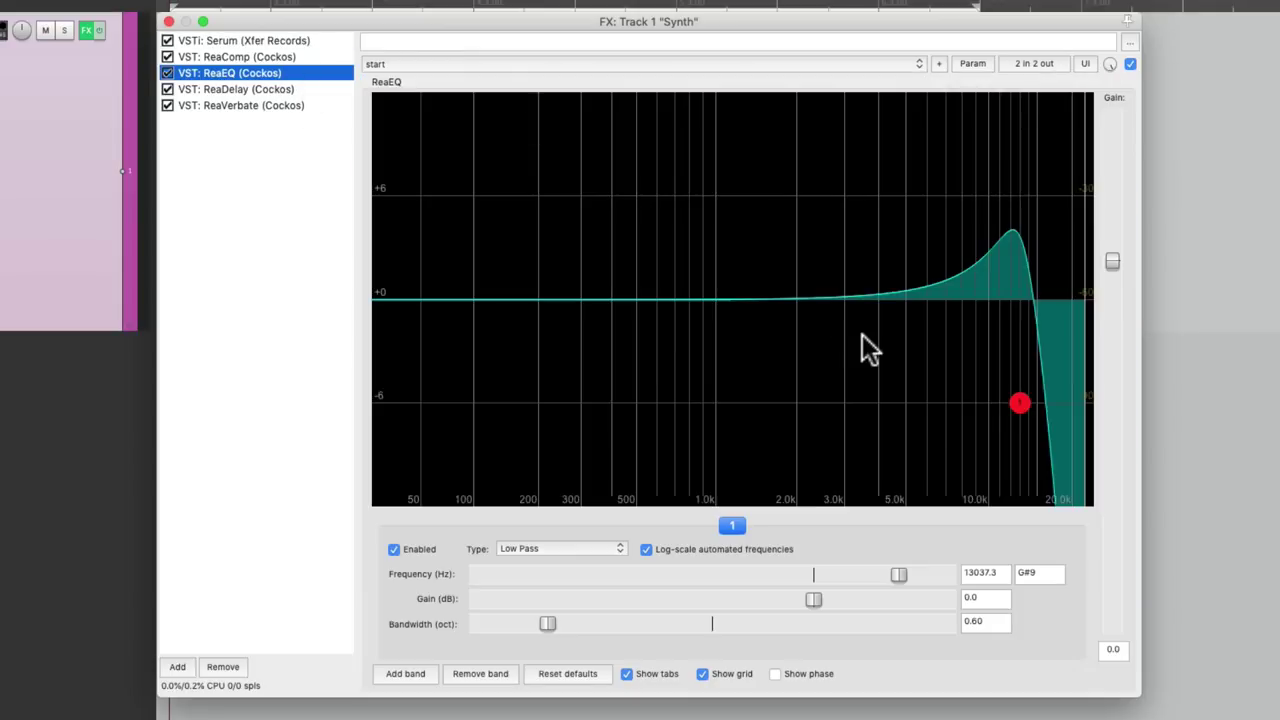
{"action": "key", "text": "space"}
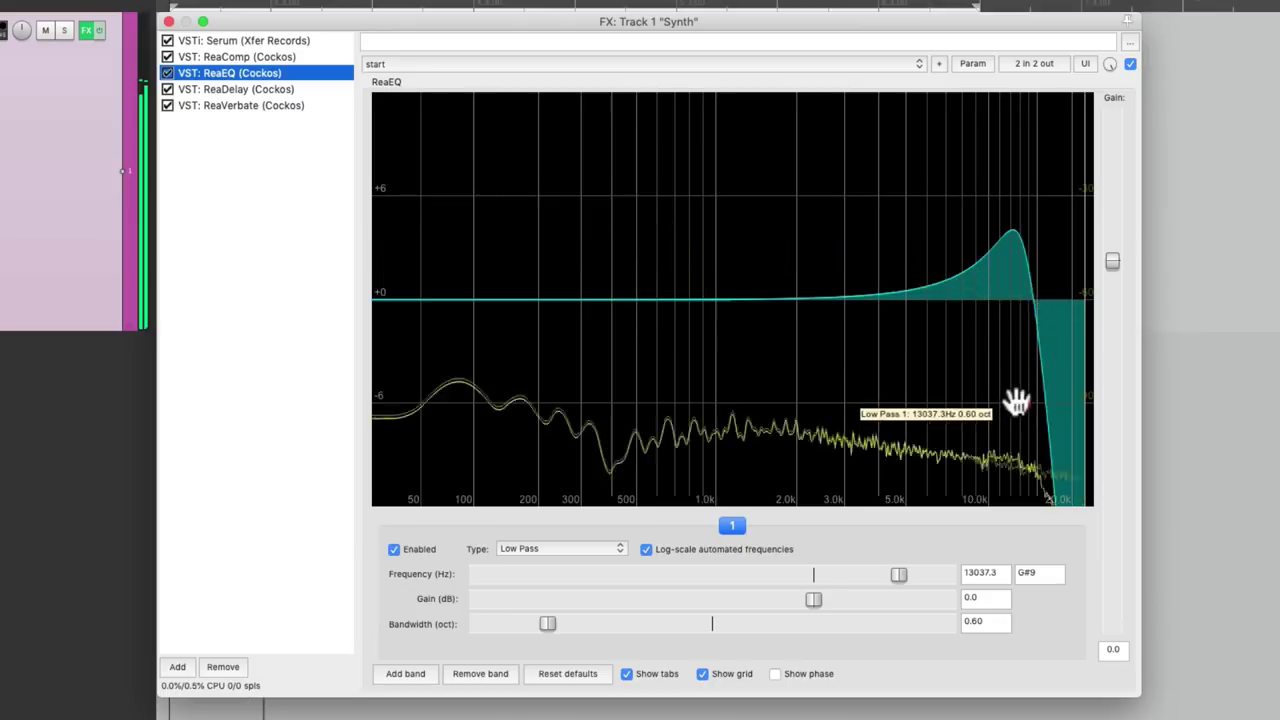
{"action": "left_click_drag", "start_coordinate": [1020, 403], "coordinate": [932, 350]}
{"action": "key", "text": "space"}
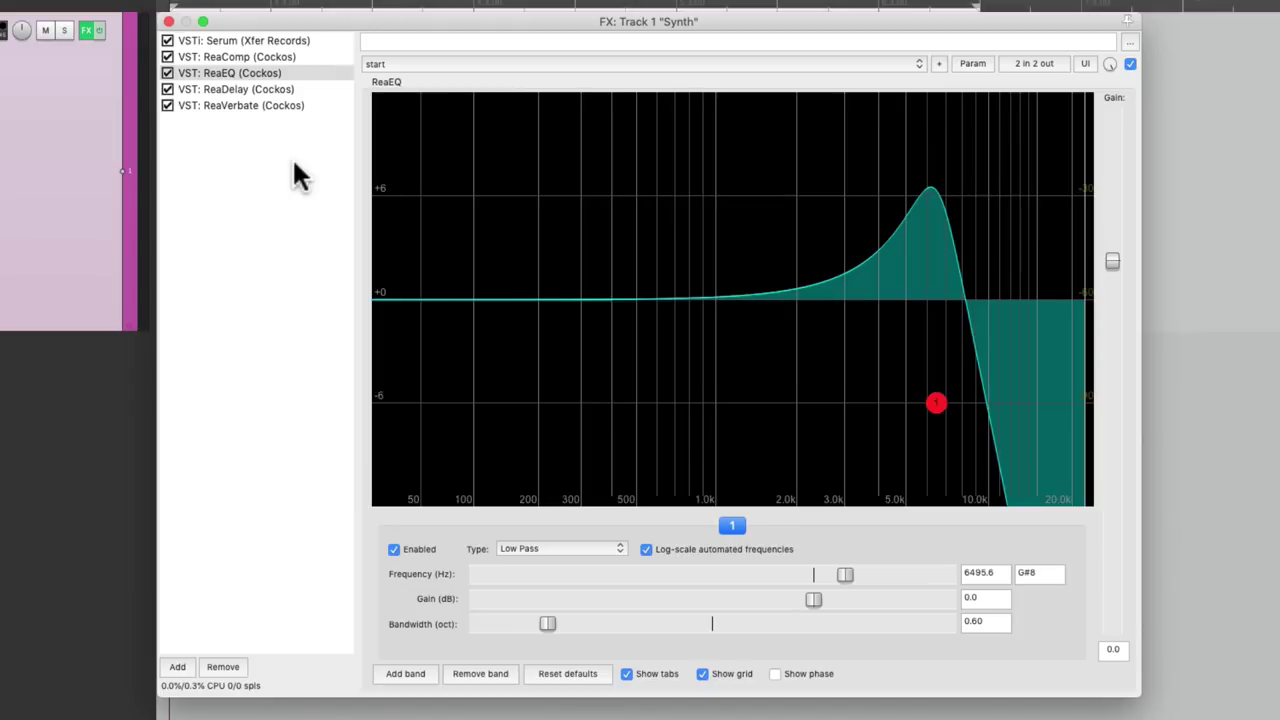
{"action": "left_click", "coordinate": [299, 42]}
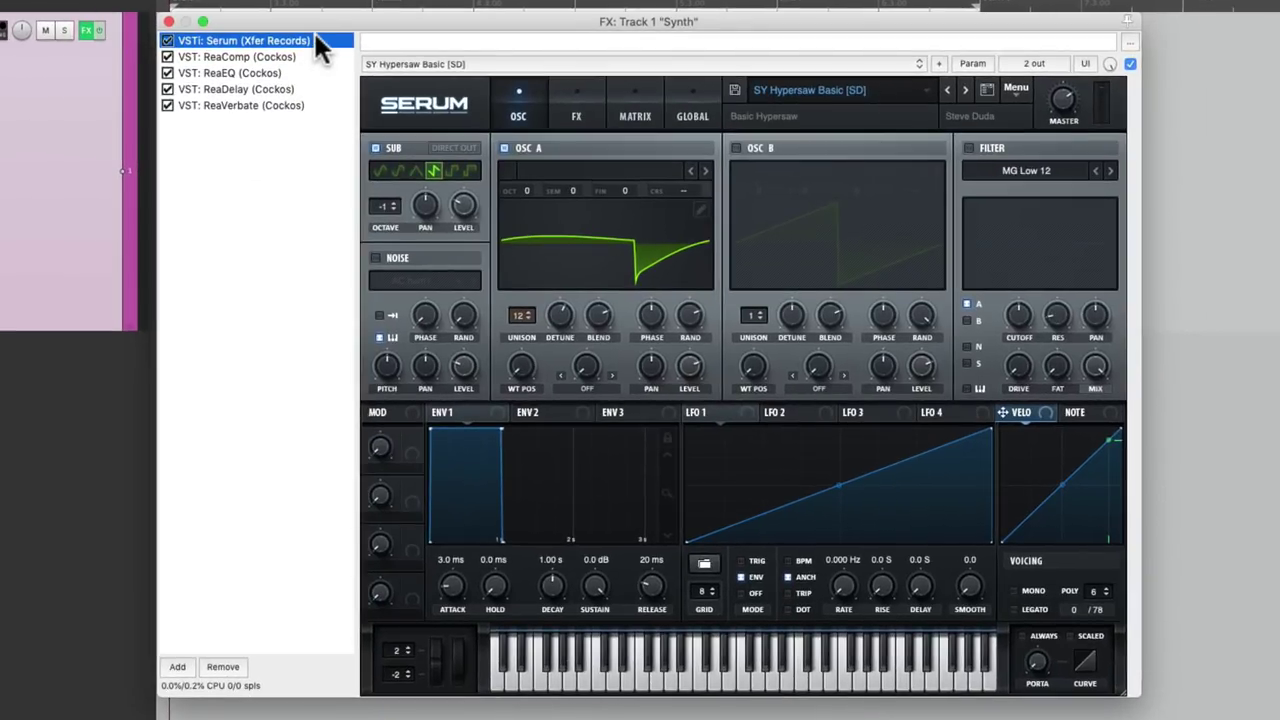
- Freeze the Synth track to stereo up to Serum only and close the FX window
{"action": "right_click", "coordinate": [266, 178]}
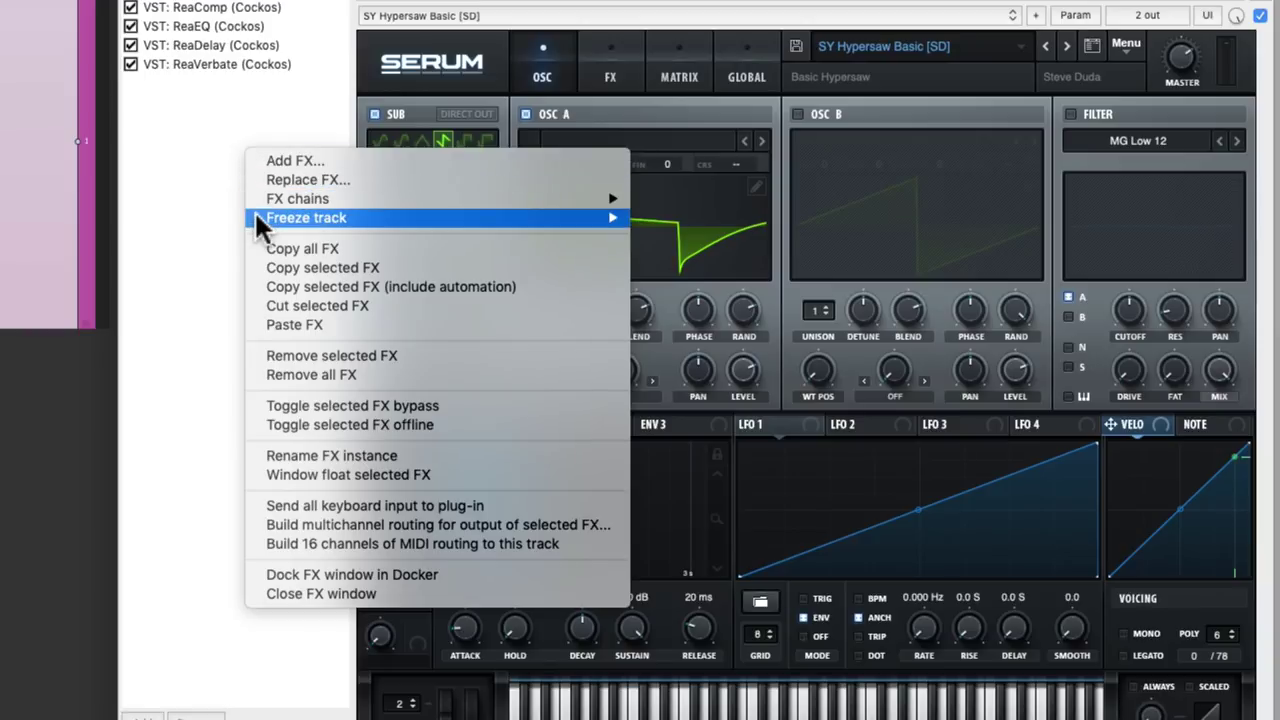
{"action": "mouse_move", "coordinate": [258, 225]}
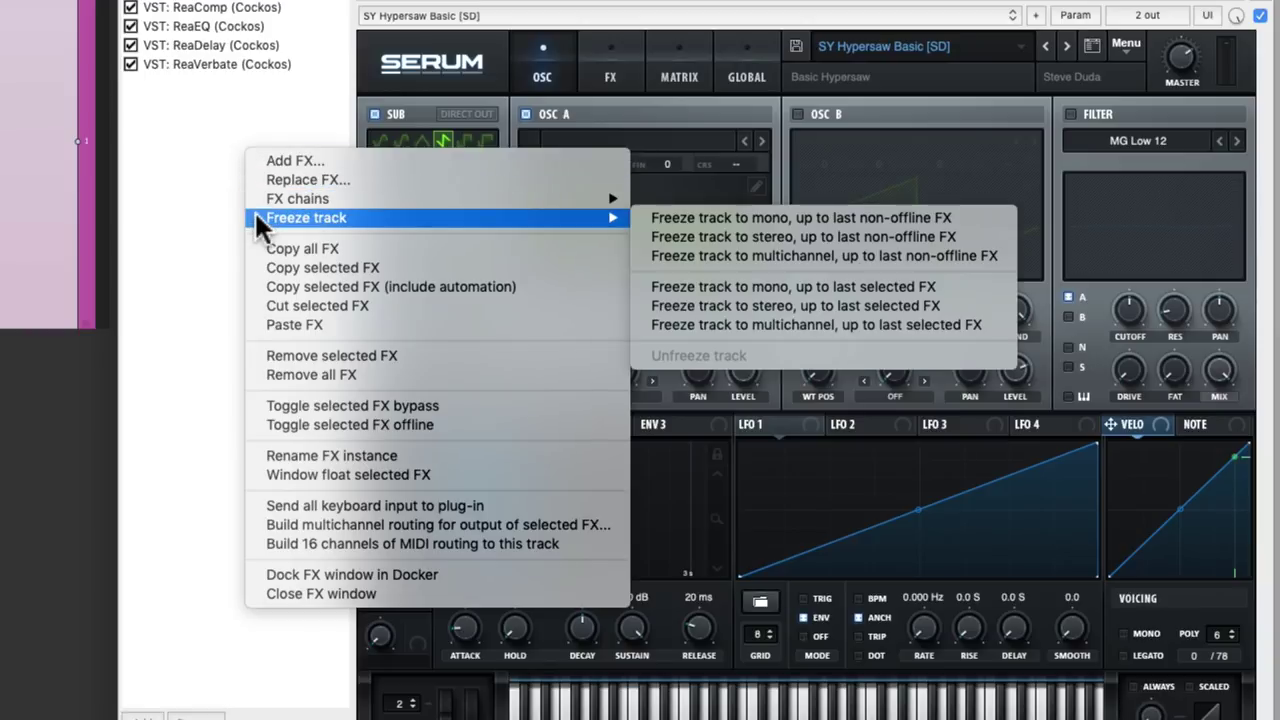
{"action": "left_click", "coordinate": [643, 310]}
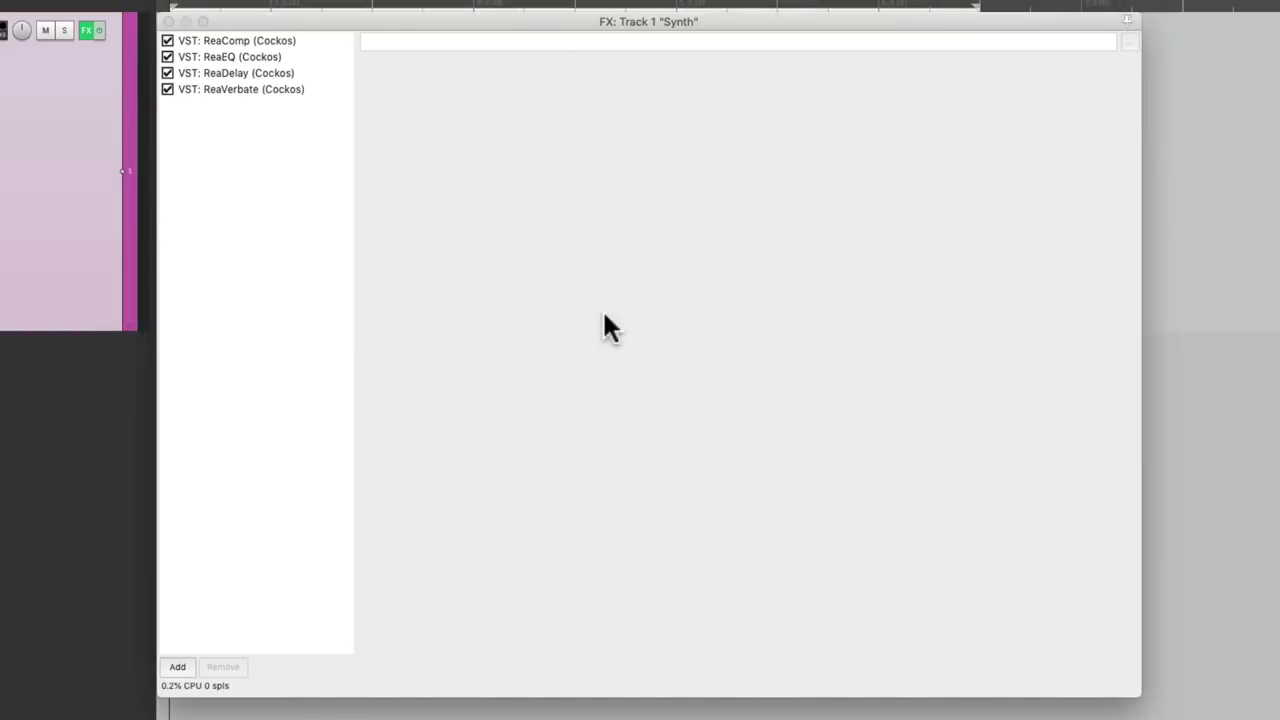
{"action": "left_click", "coordinate": [169, 21]}
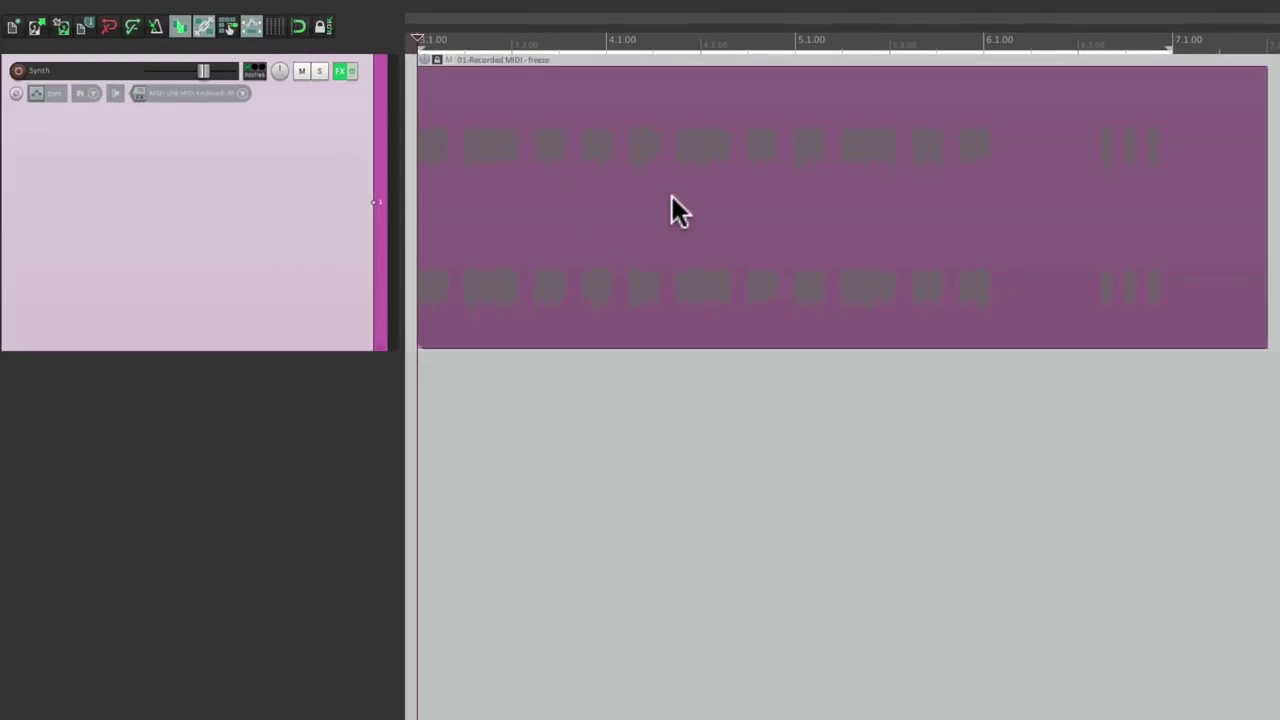
- Play the frozen track, check ReaComp, and push ReaEQ's low-pass cutoff upward
{"action": "left_click", "coordinate": [342, 72]}
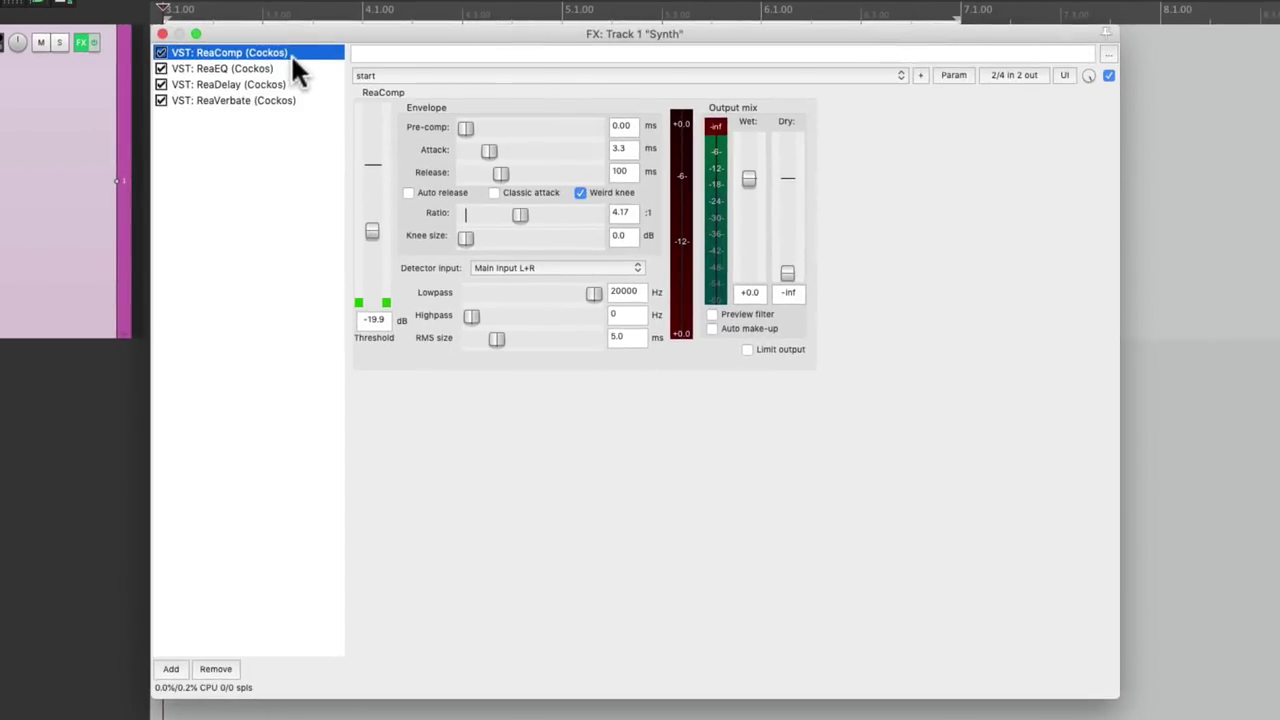
{"action": "key", "text": "space"}
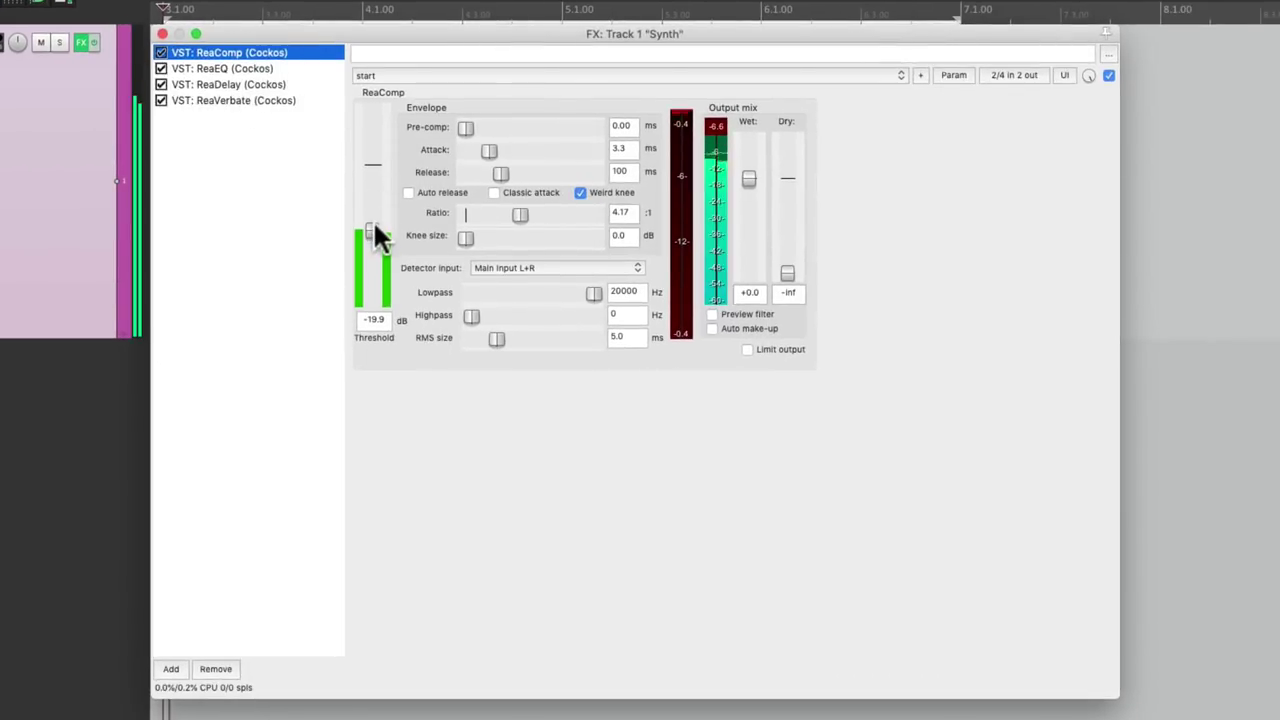
{"action": "mouse_move", "coordinate": [373, 220]}
{"action": "left_mouse_down"}
{"action": "mouse_move", "coordinate": [374, 207]}
{"action": "mouse_move", "coordinate": [374, 218]}
{"action": "left_mouse_up"}
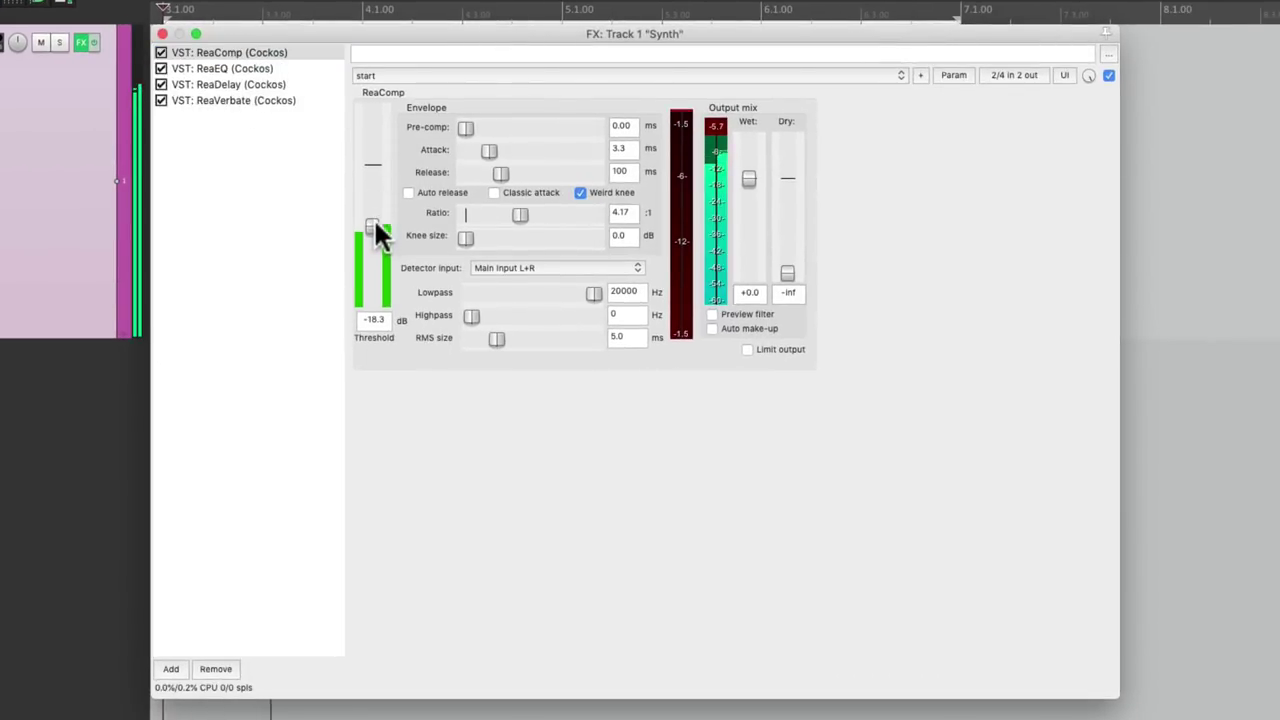
{"action": "left_click", "coordinate": [294, 64]}
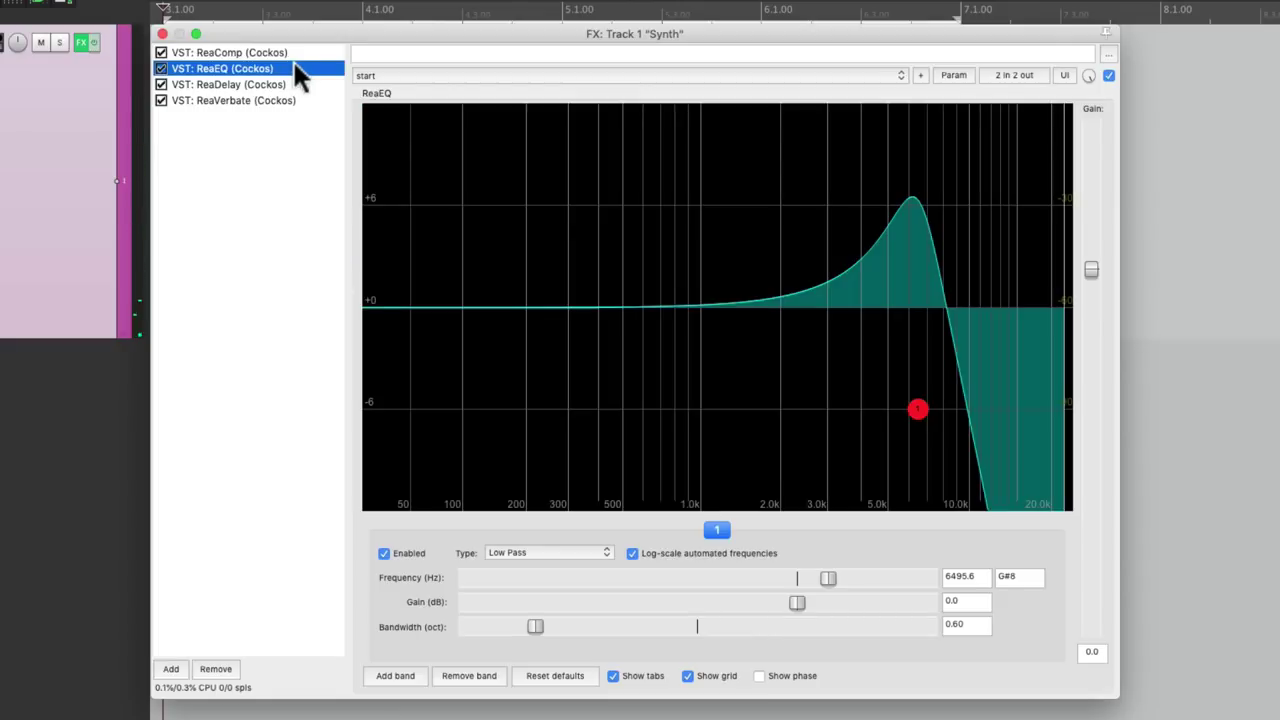
{"action": "mouse_move", "coordinate": [912, 415]}
{"action": "left_mouse_down"}
{"action": "mouse_move", "coordinate": [640, 377]}
{"action": "mouse_move", "coordinate": [940, 378]}
{"action": "left_mouse_up"}
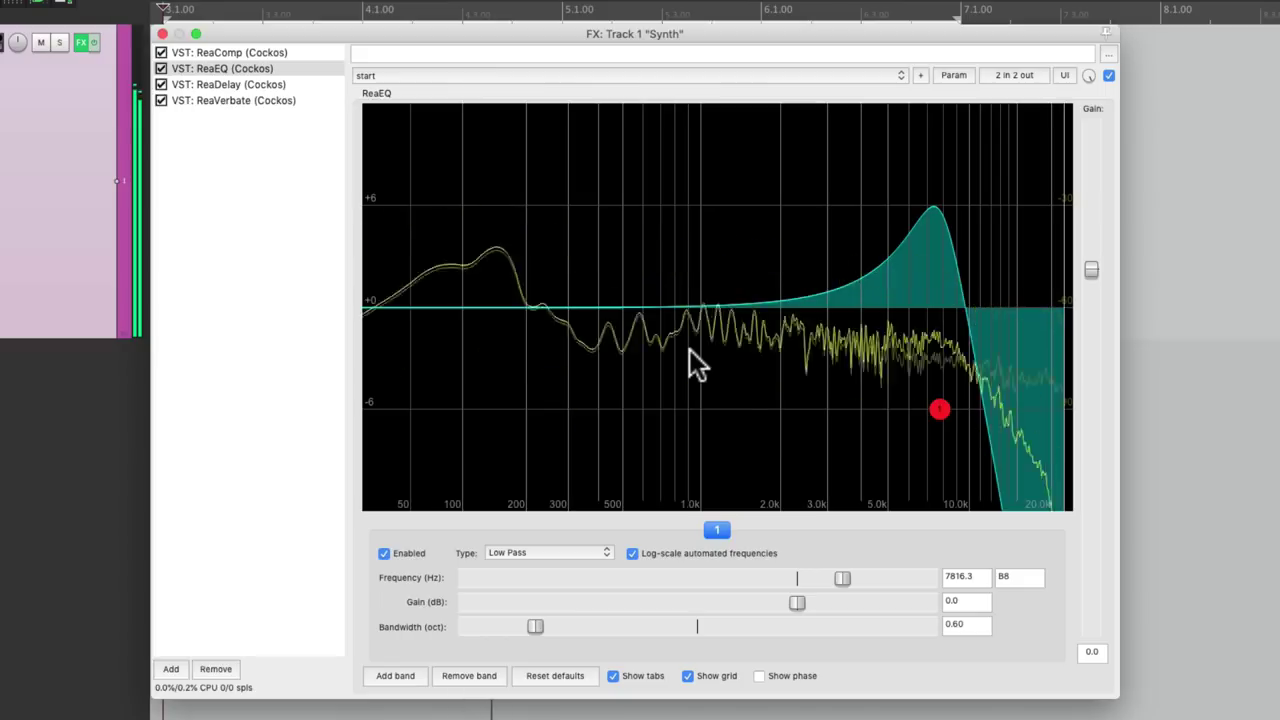
- Review ReaDelay and ReaVerbate, then set ReaEQ's low-pass cutoff to 8634.6 Hz
{"action": "left_click", "coordinate": [290, 85]}
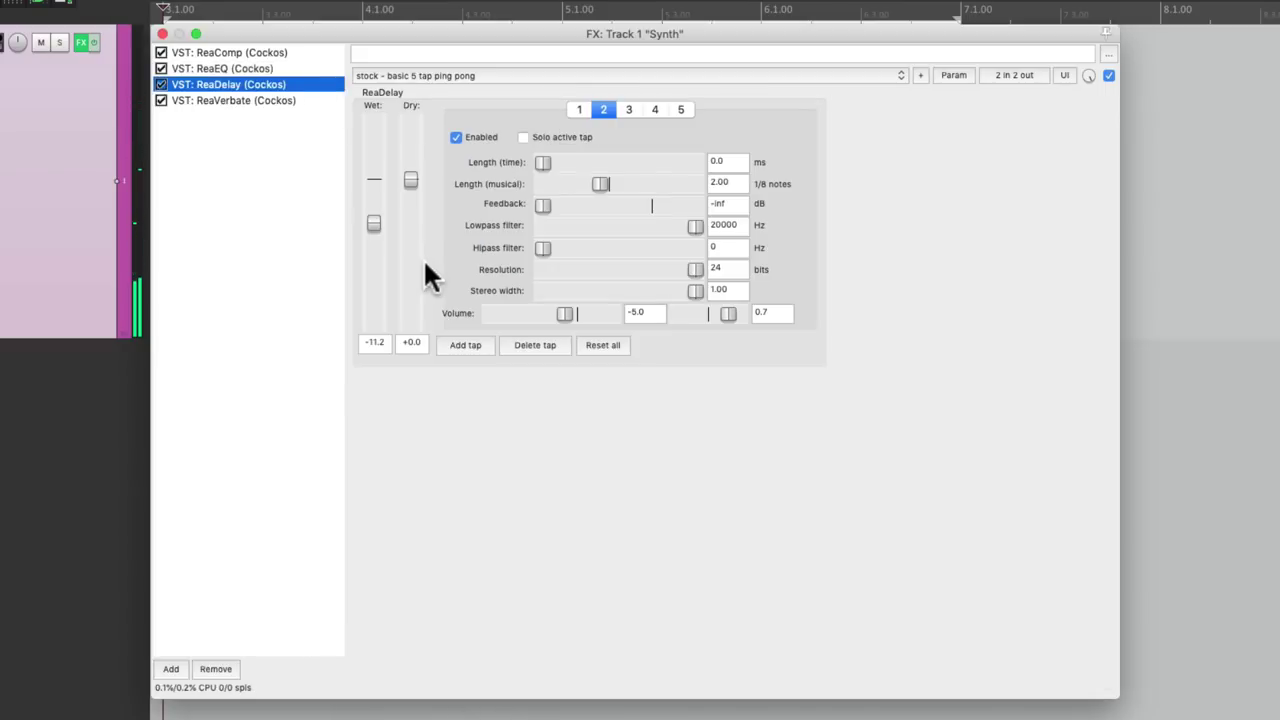
{"action": "left_click", "coordinate": [308, 99]}
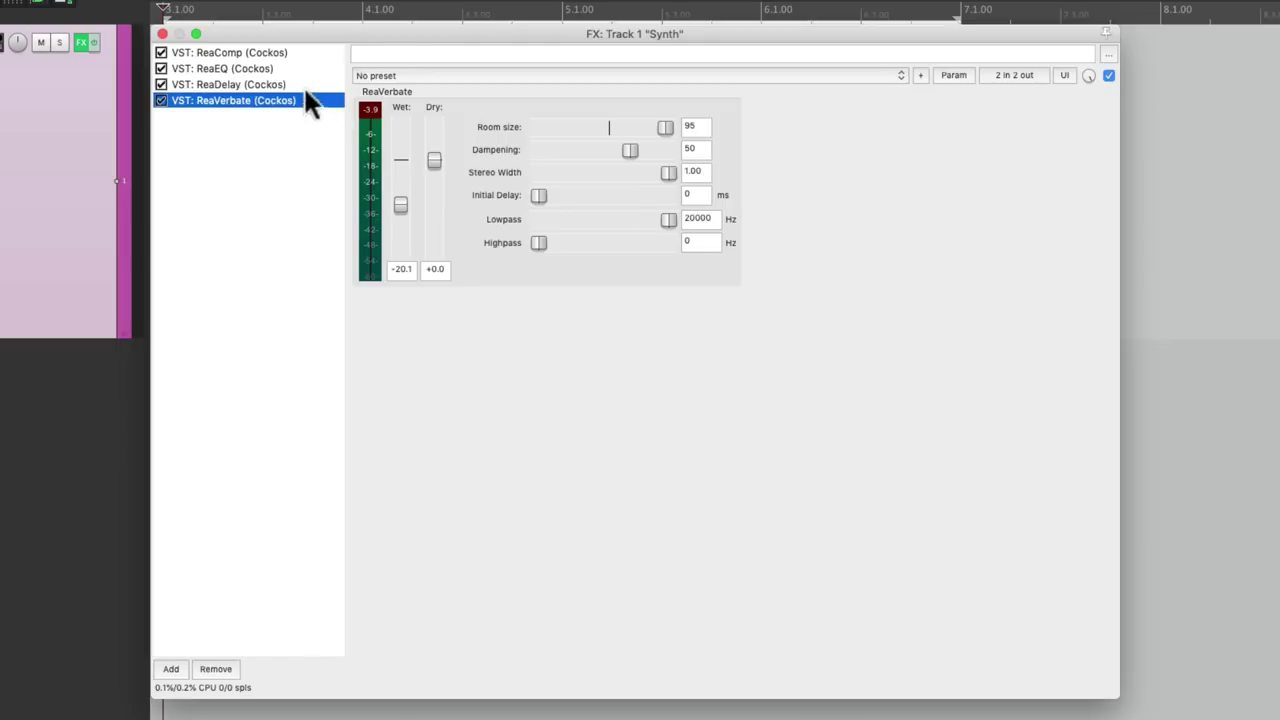
{"action": "left_click", "coordinate": [295, 64]}
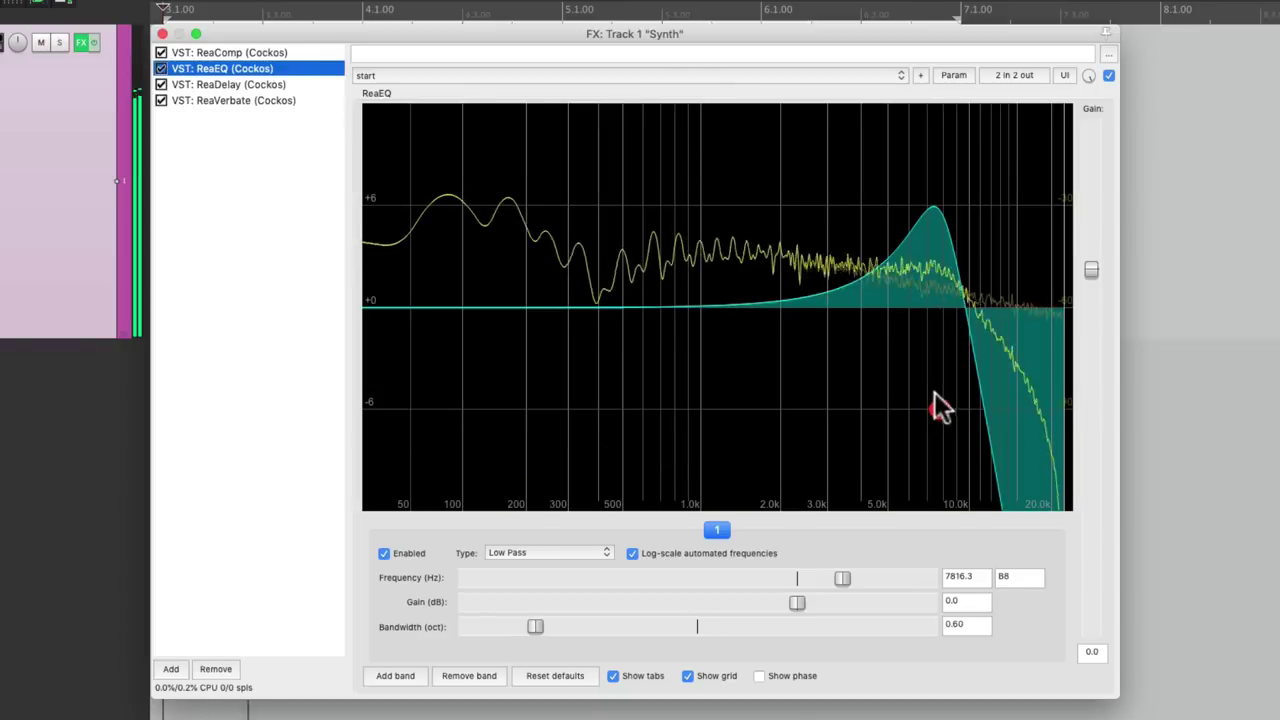
{"action": "left_click_drag", "start_coordinate": [935, 395], "coordinate": [950, 350]}
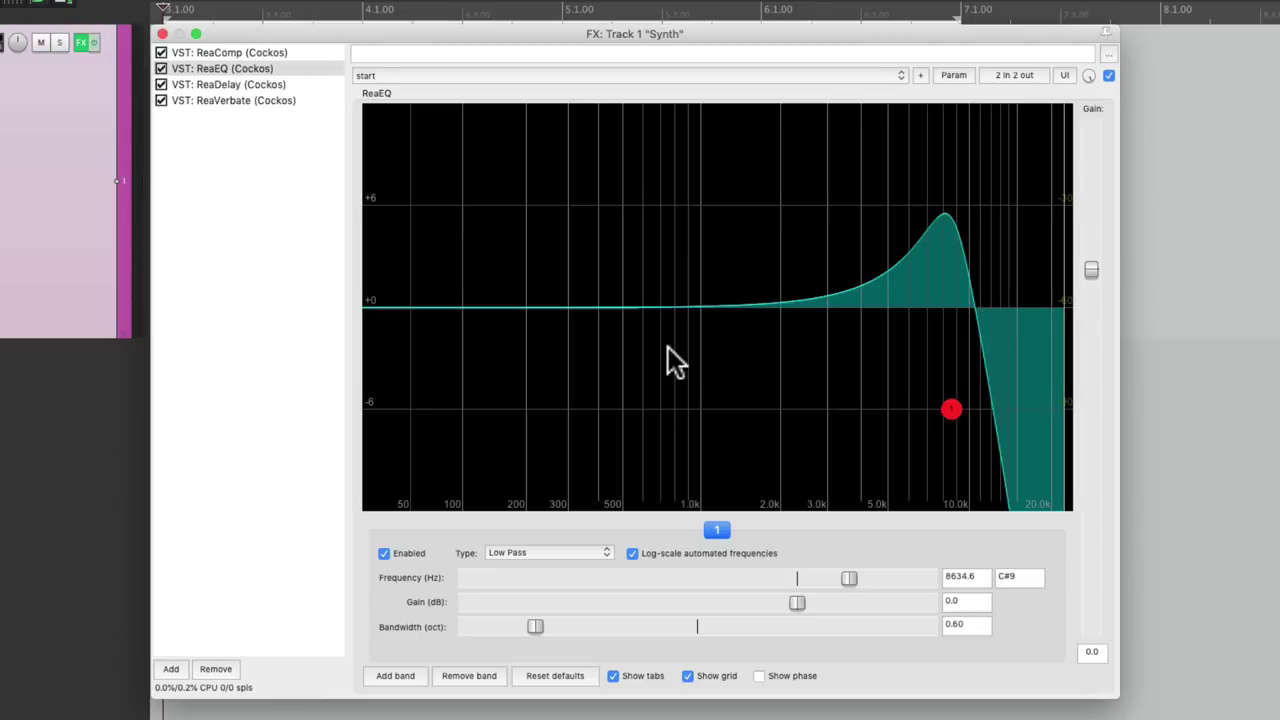
- Unfreeze the Synth track from the track panel's context menu so Serum returns to the chain
{"action": "right_click", "coordinate": [261, 182]}
{"action": "mouse_move", "coordinate": [267, 247]}
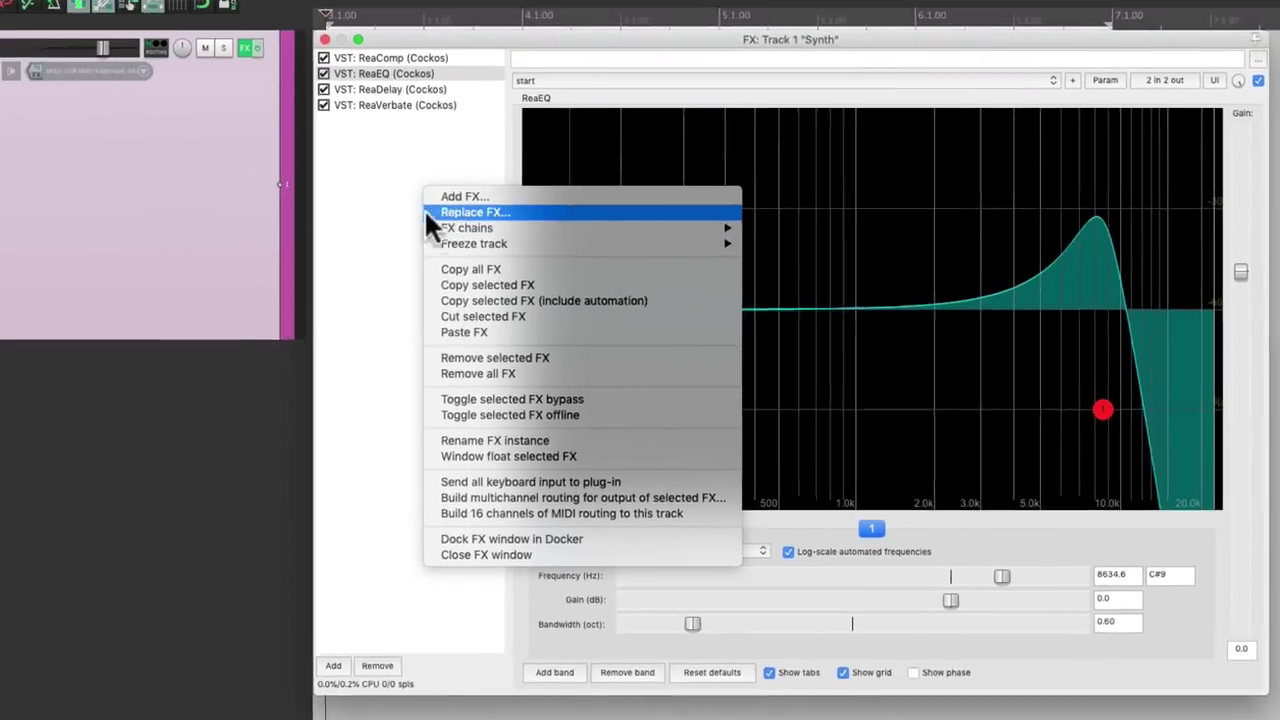
{"action": "left_click", "coordinate": [206, 180]}
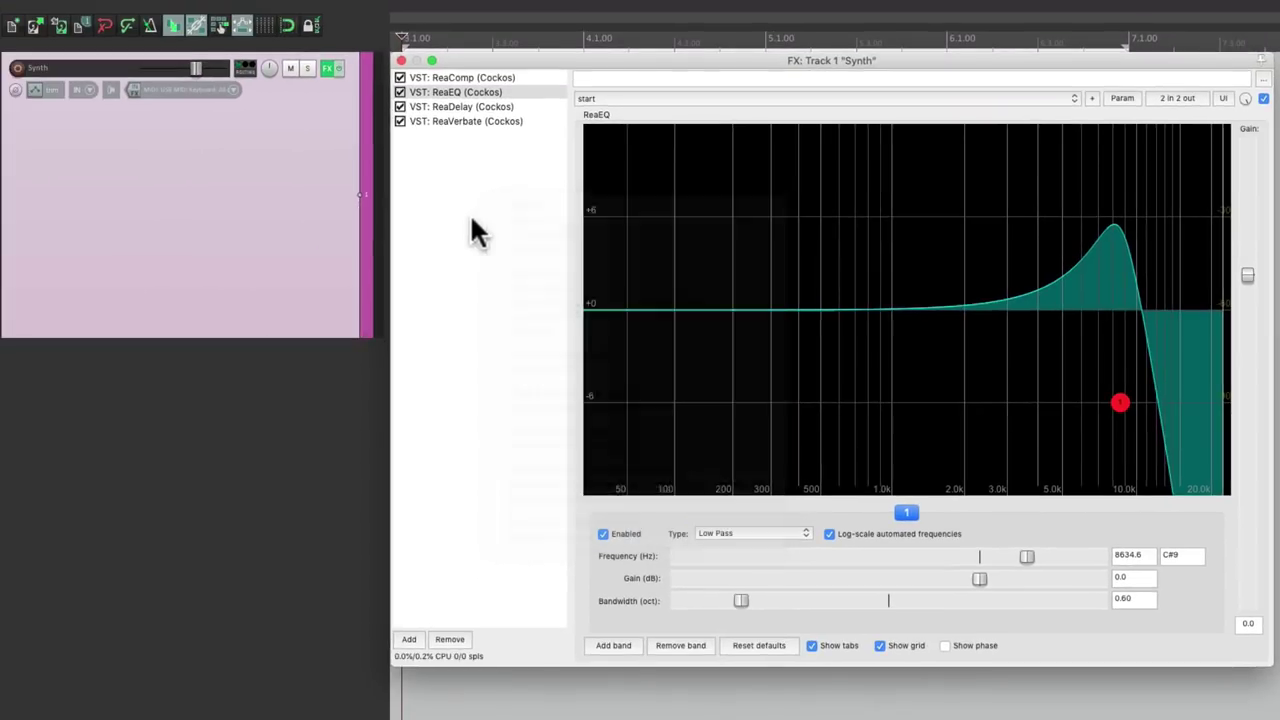
{"action": "right_click", "coordinate": [302, 168]}
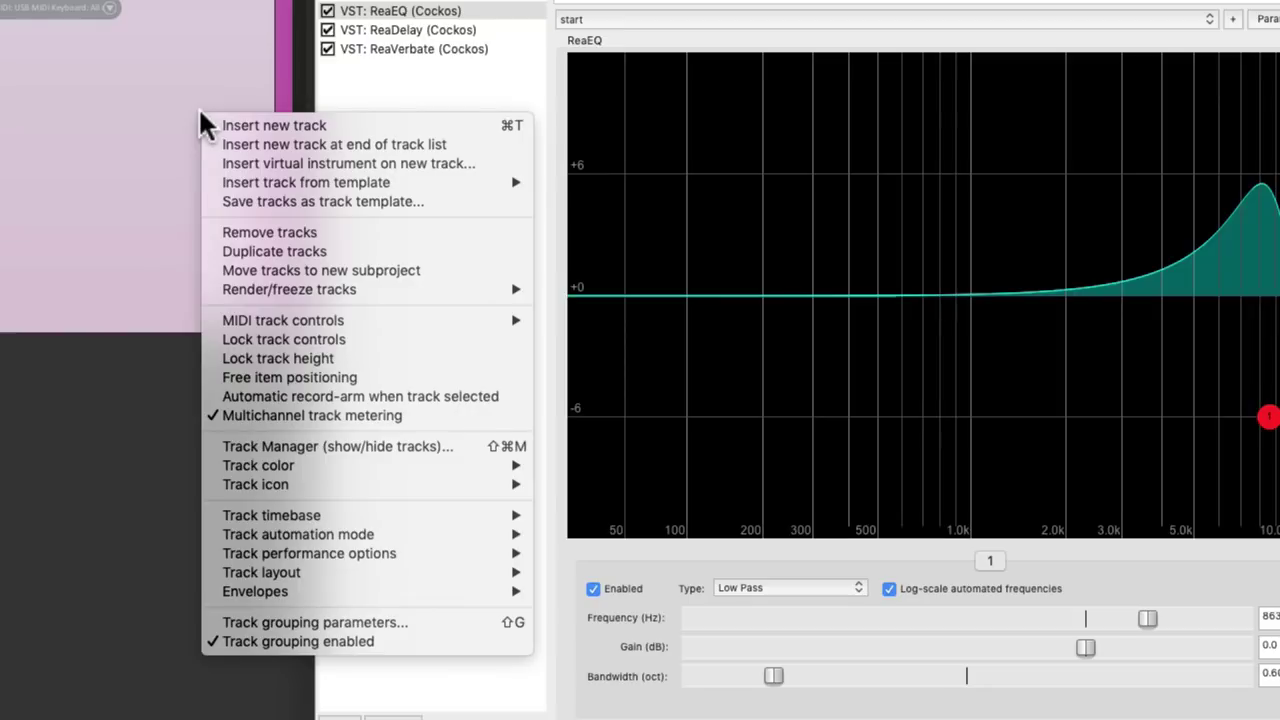
{"action": "mouse_move", "coordinate": [211, 289]}
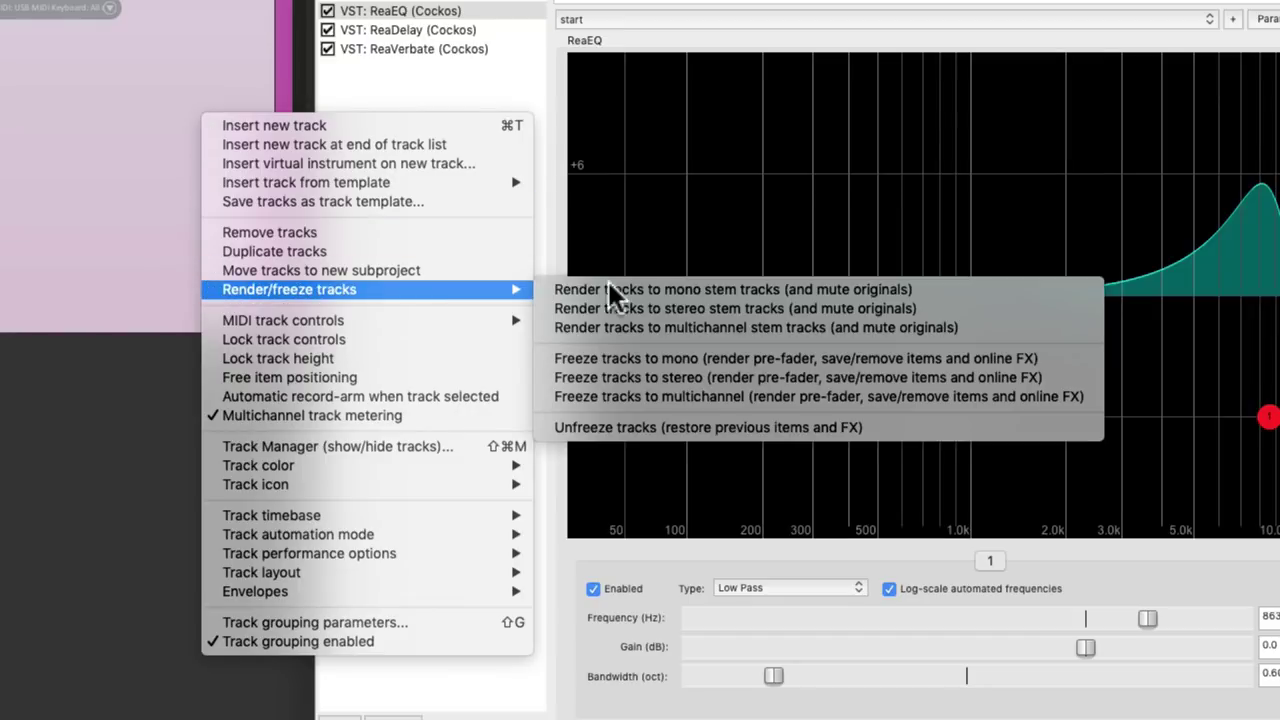
{"action": "left_click", "coordinate": [545, 428]}
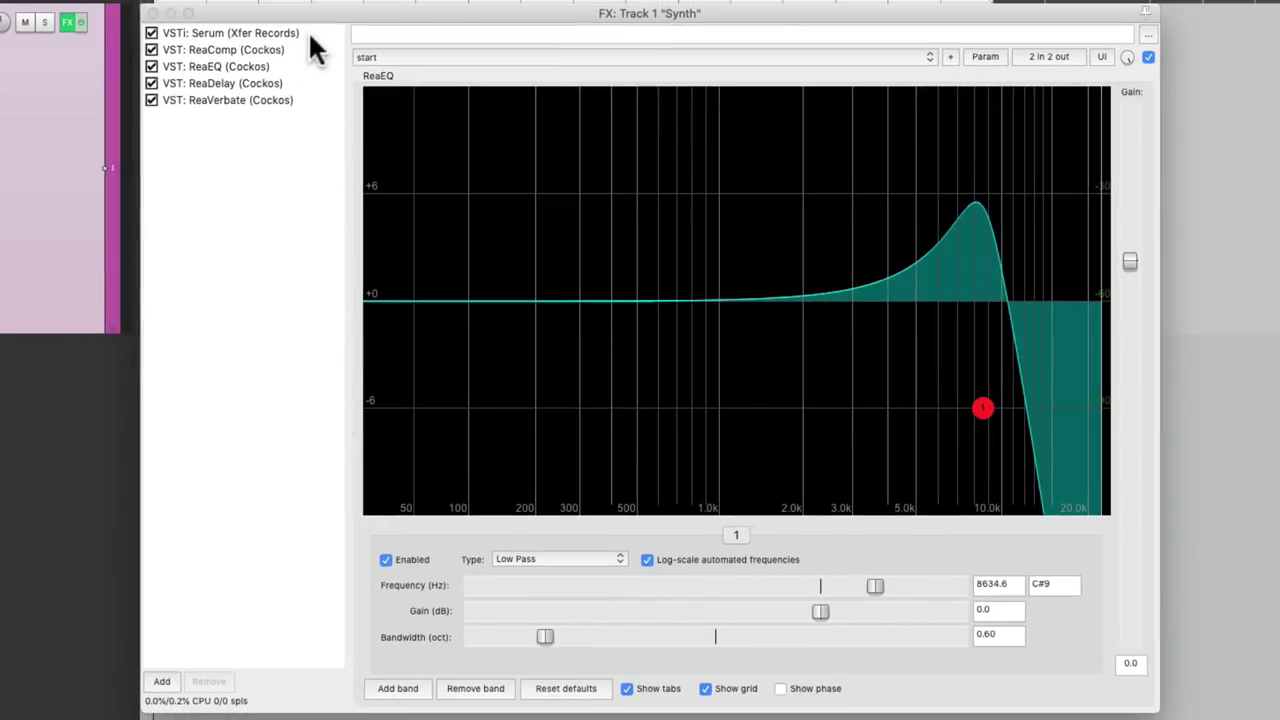
- View Serum, then select ReaComp (threshold -19.9 dB, ratio 4.17:1) as the last FX
{"action": "left_click", "coordinate": [308, 31]}
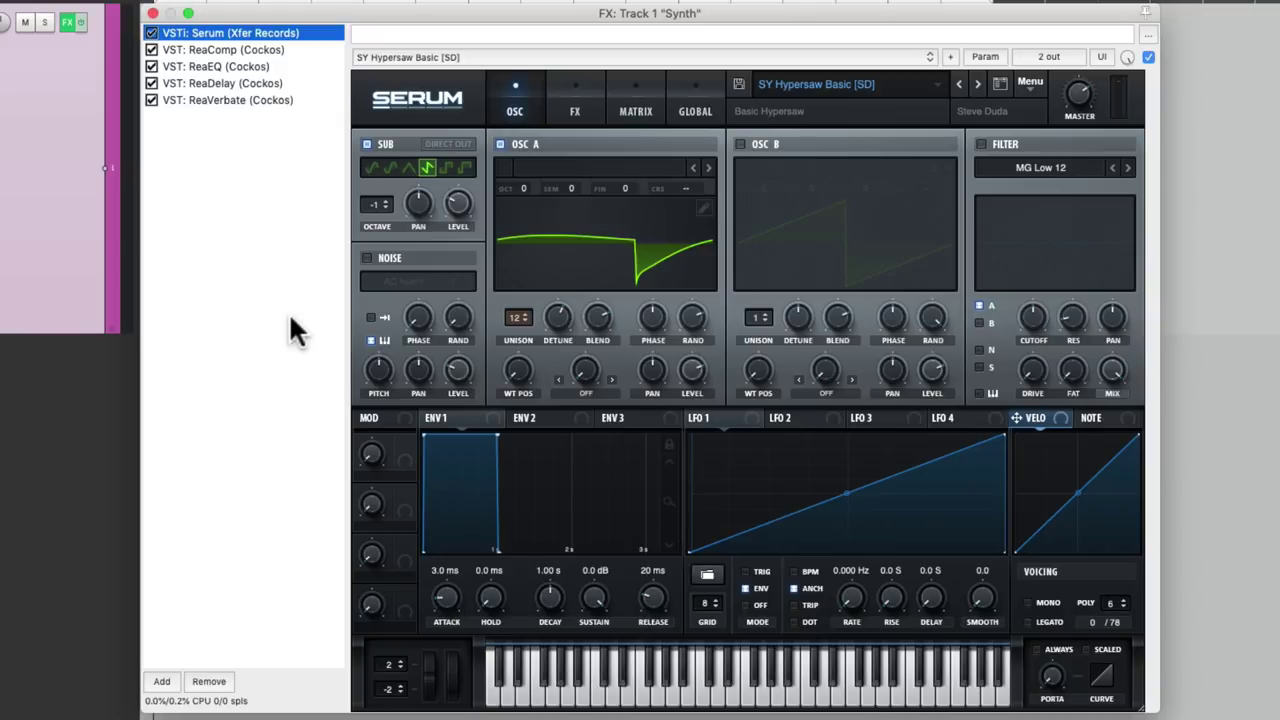
{"action": "left_click", "coordinate": [308, 50]}
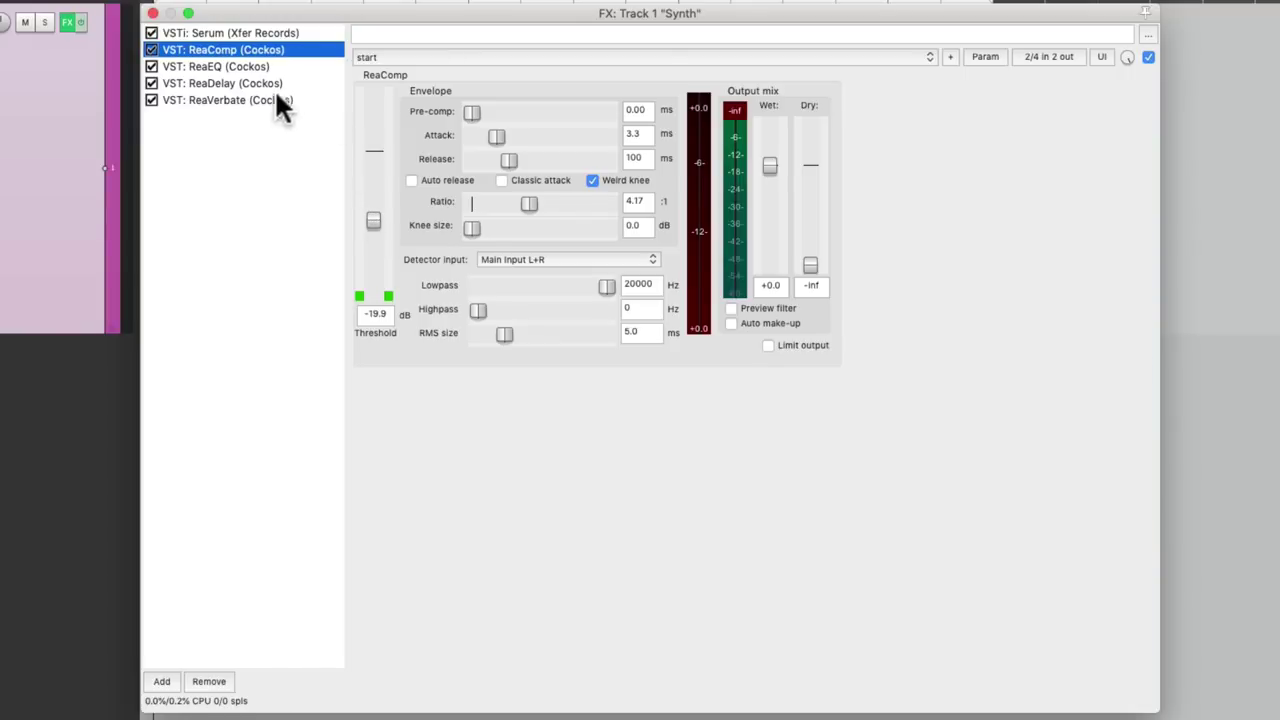
- Freeze the Synth track to stereo through ReaComp and close the FX window
{"action": "right_click", "coordinate": [267, 148]}
{"action": "mouse_move", "coordinate": [268, 210]}
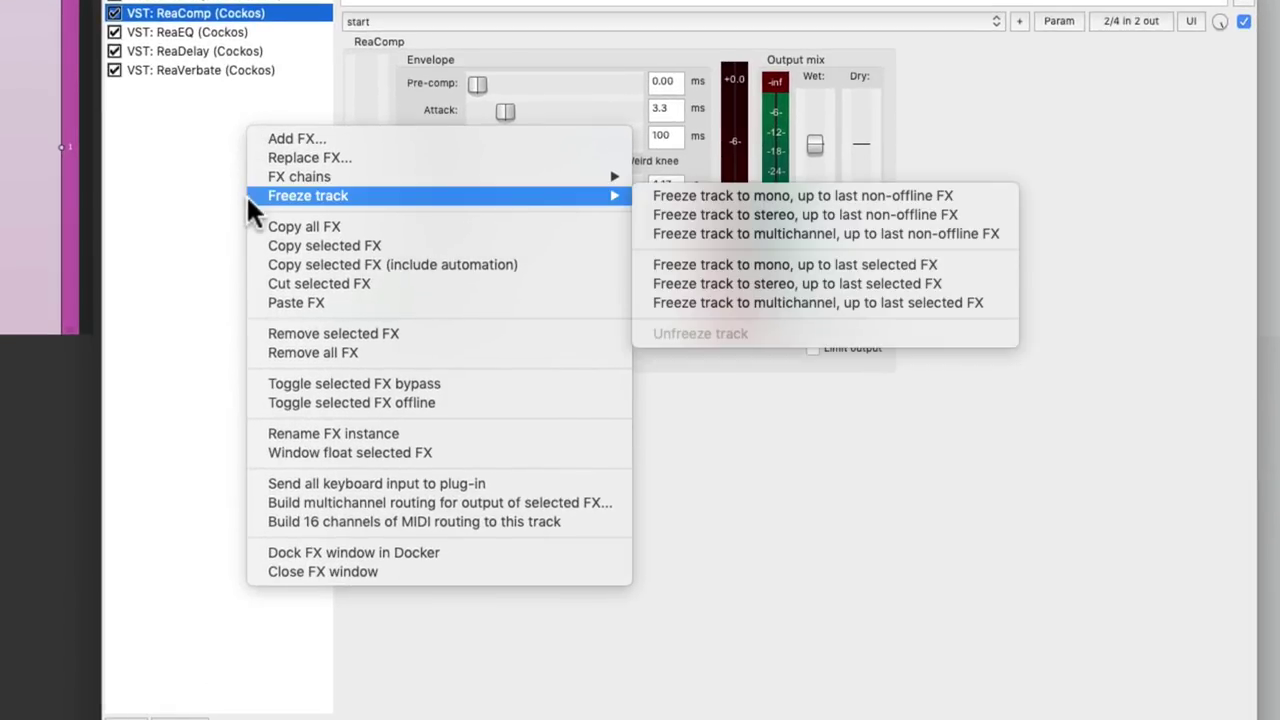
{"action": "left_click", "coordinate": [642, 281]}
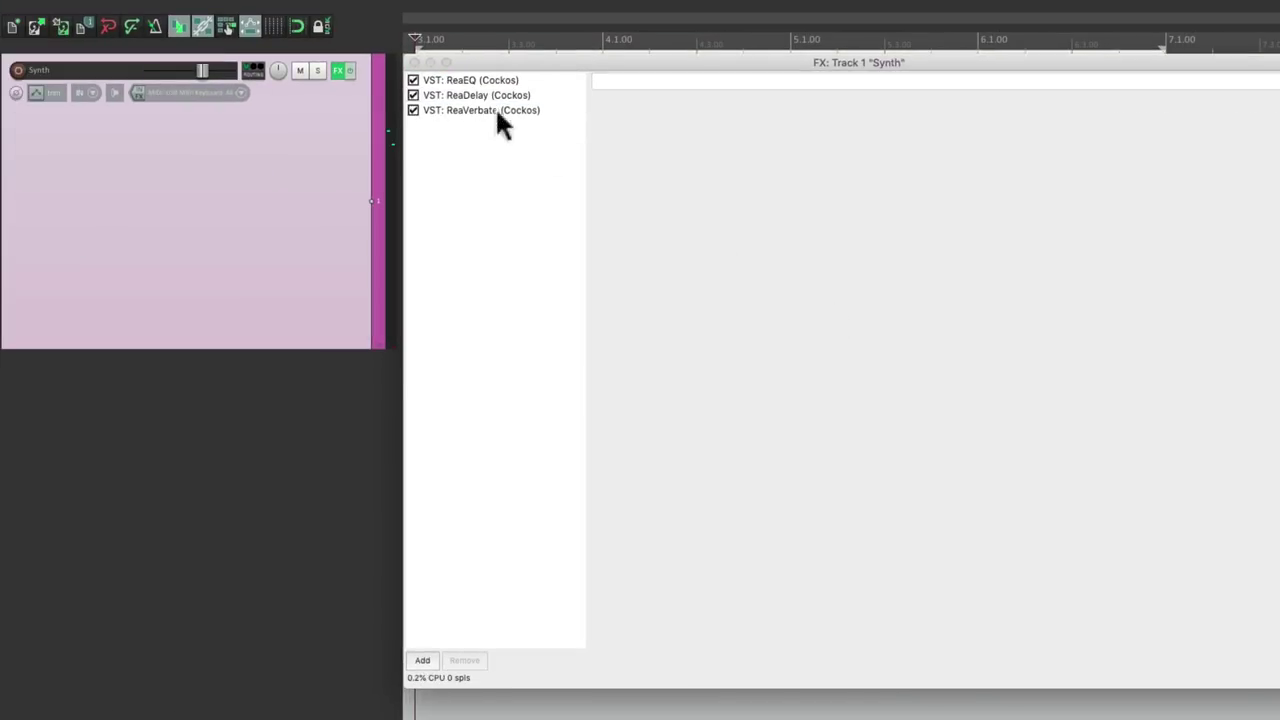
{"action": "left_click", "coordinate": [415, 62]}
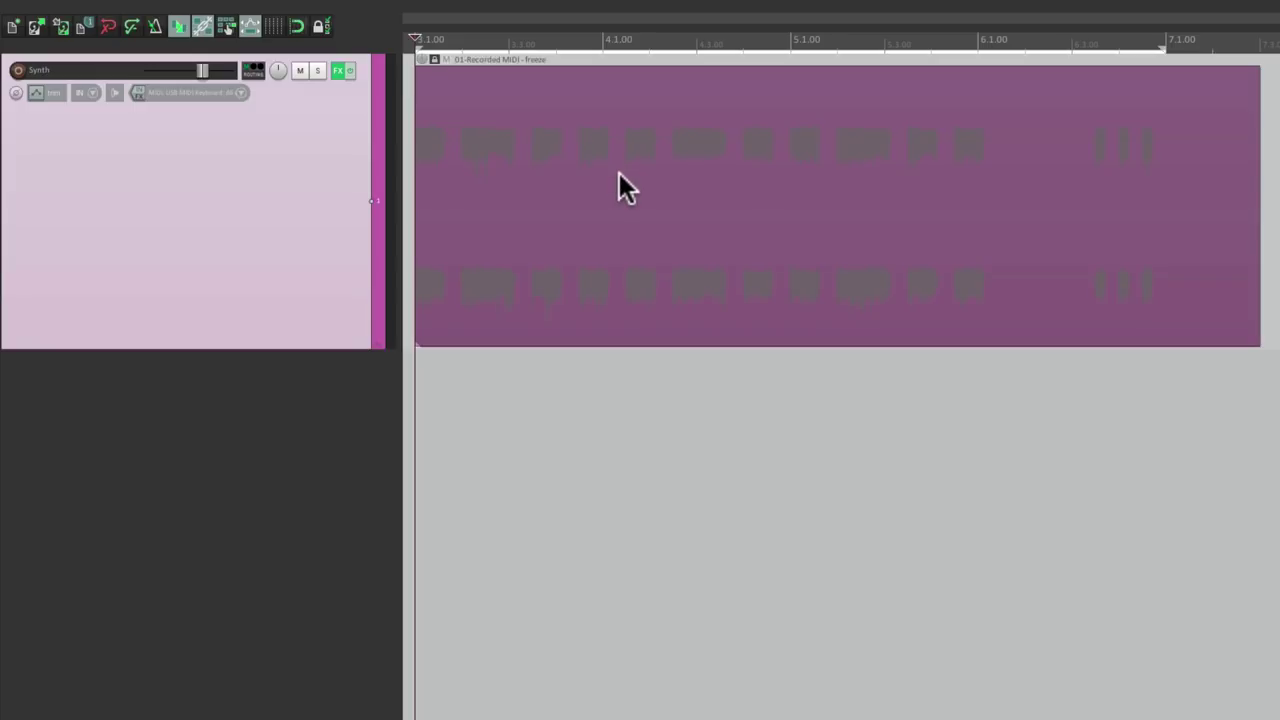
{"action": "left_click", "coordinate": [338, 70]}
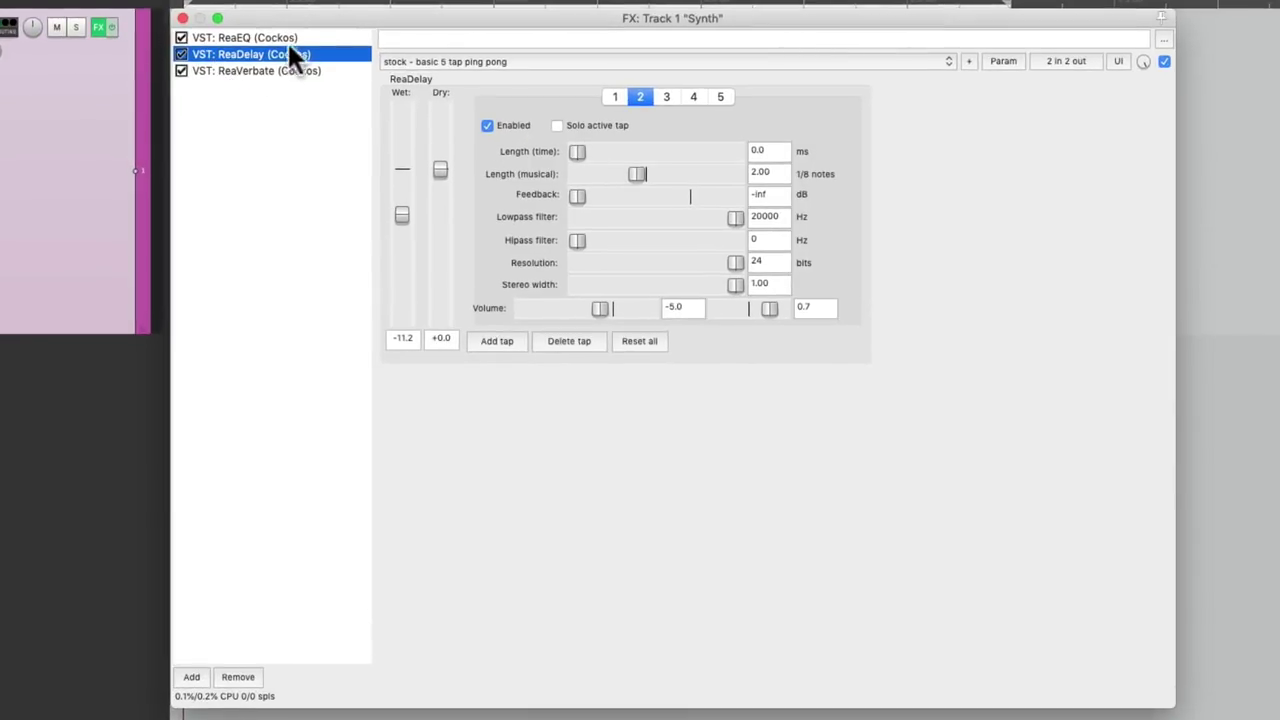
{"action": "left_click", "coordinate": [294, 37]}
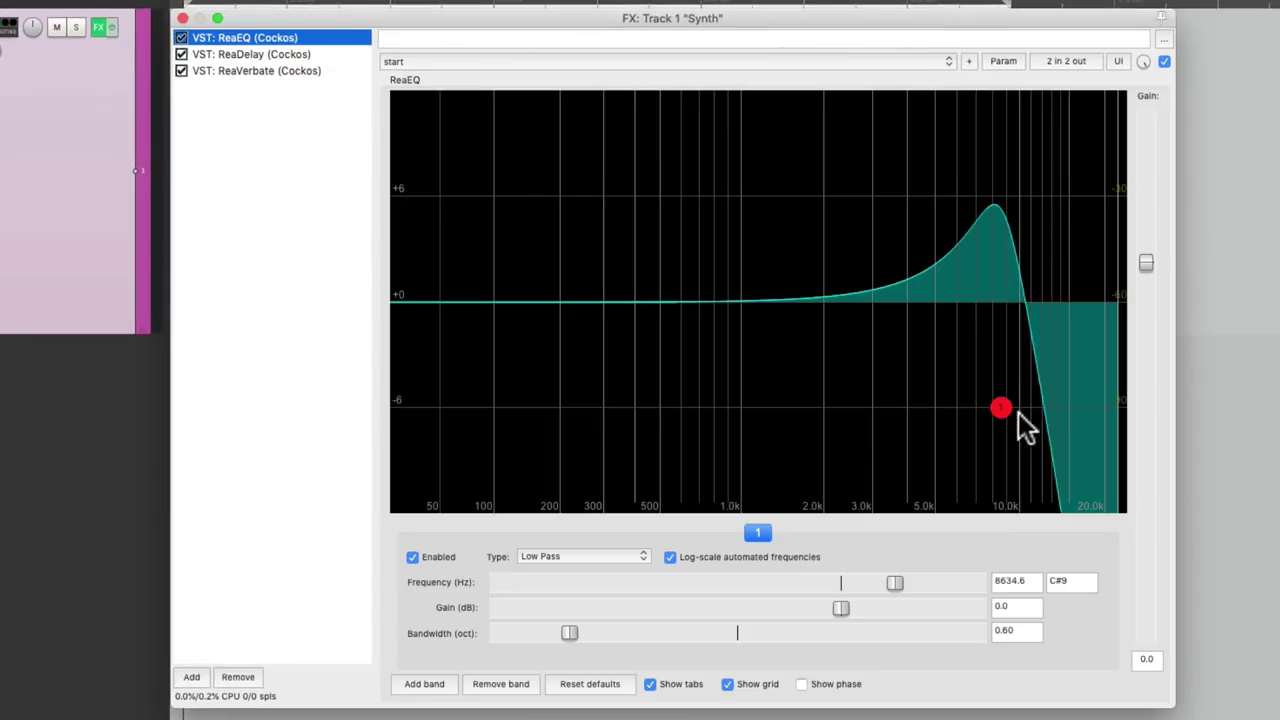
{"action": "key", "text": "space"}
{"action": "left_click_drag", "start_coordinate": [1001, 407], "coordinate": [970, 392]}
{"action": "left_click", "coordinate": [320, 52]}
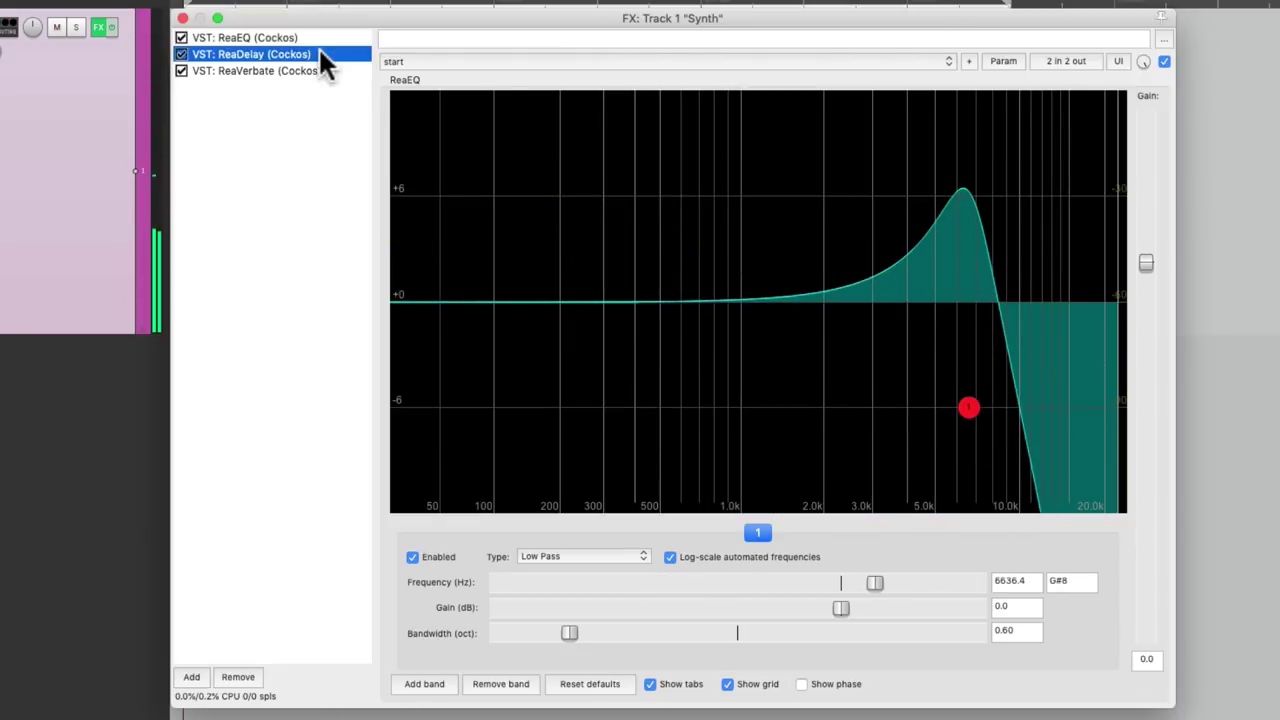
{"action": "left_click", "coordinate": [332, 70]}
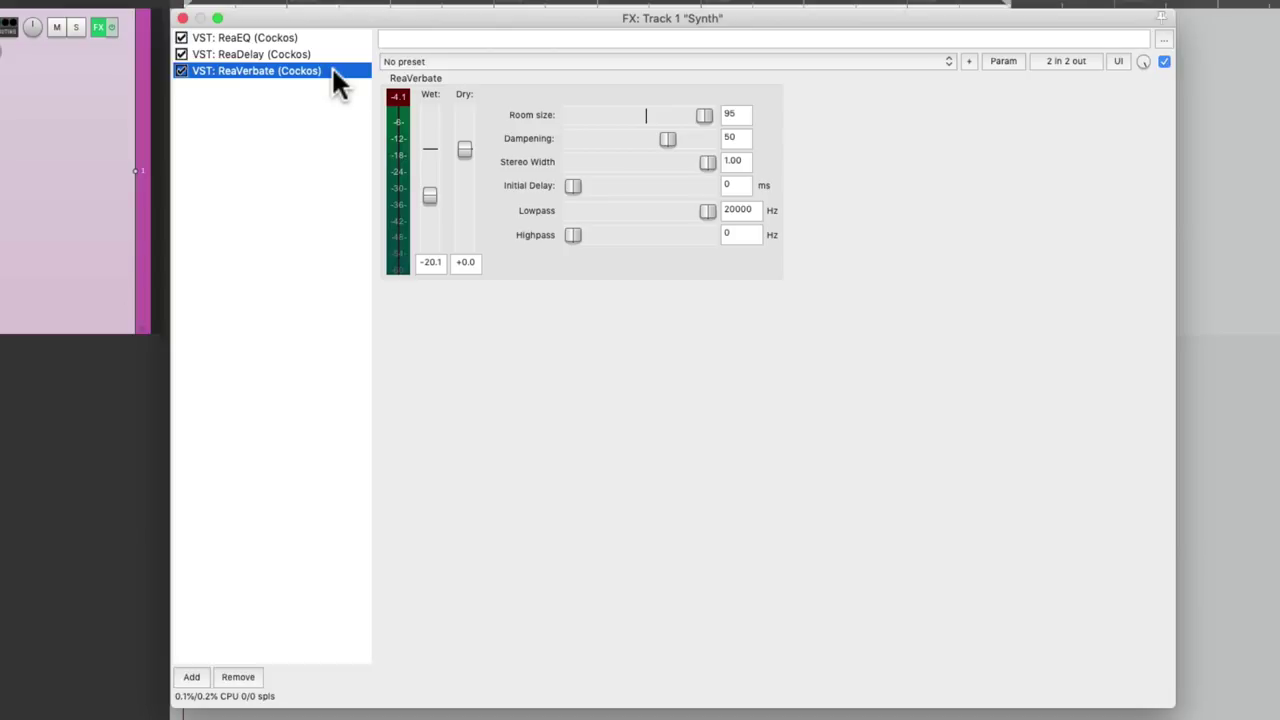
{"action": "left_click", "coordinate": [330, 37]}
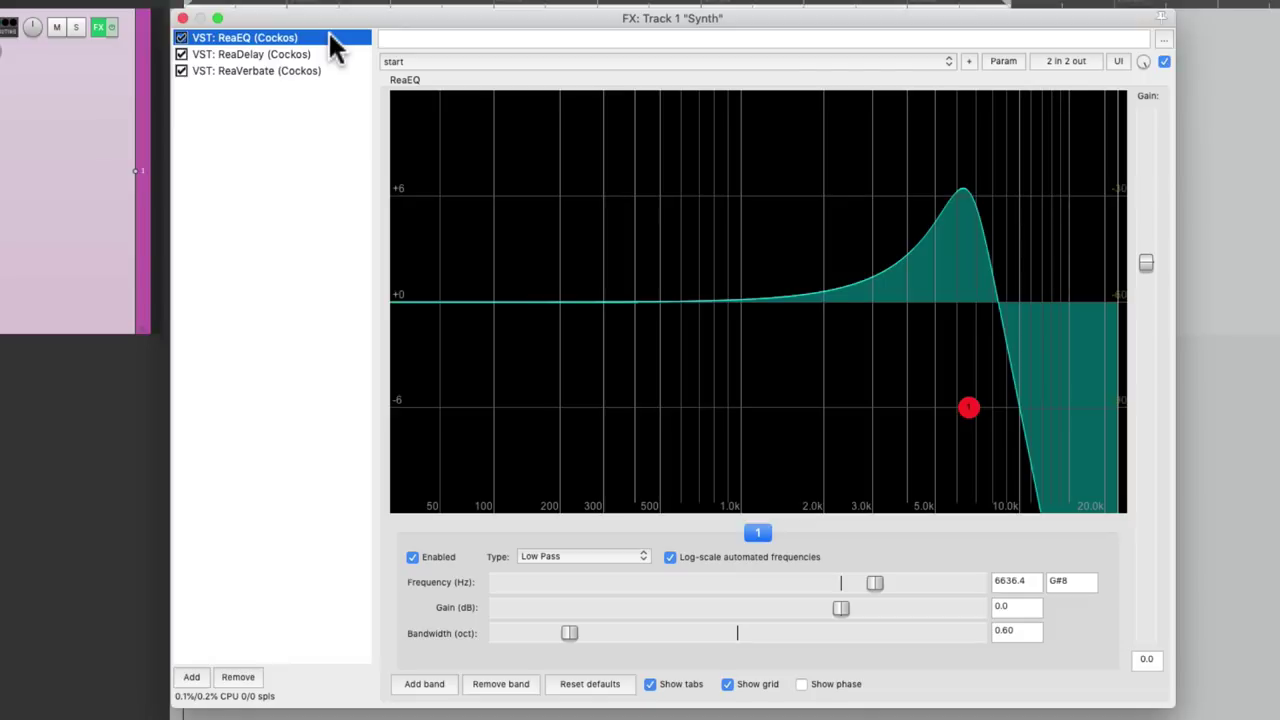
- Freeze the track to stereo through ReaEQ via its context menu, then view the remaining ReaDelay
{"action": "right_click", "coordinate": [285, 218]}
{"action": "mouse_move", "coordinate": [297, 280]}
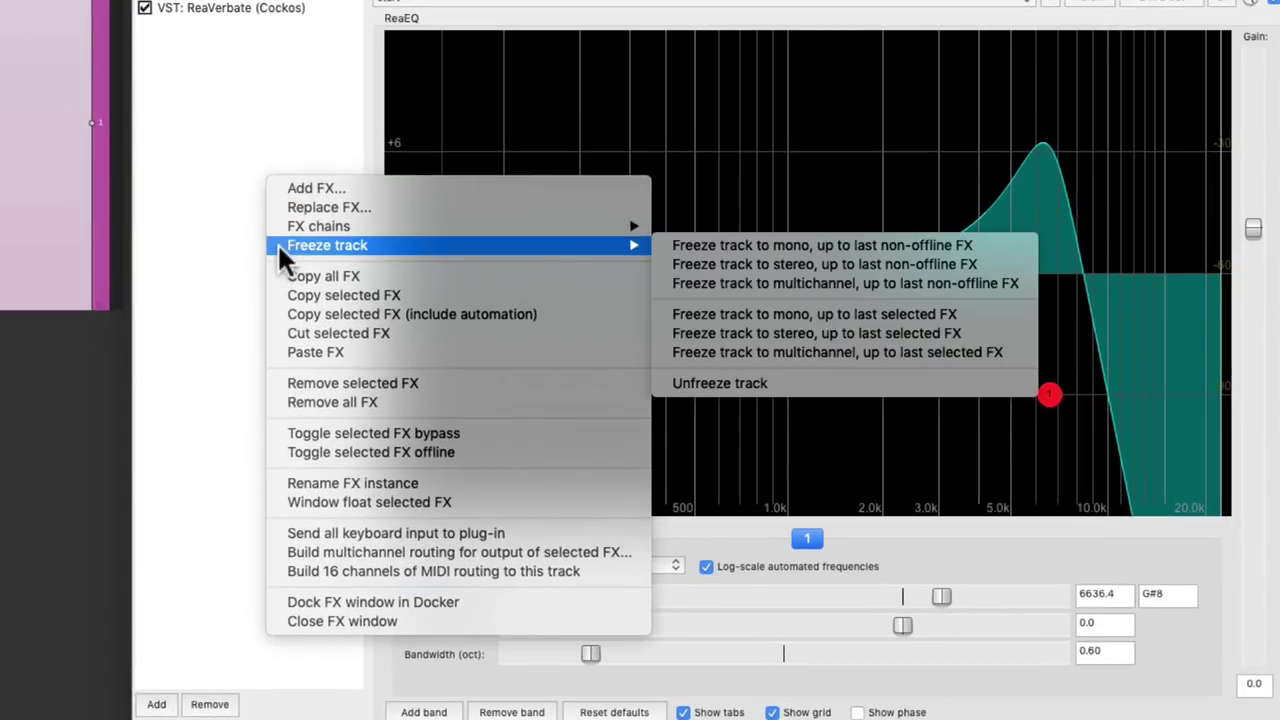
{"action": "left_click", "coordinate": [660, 333]}
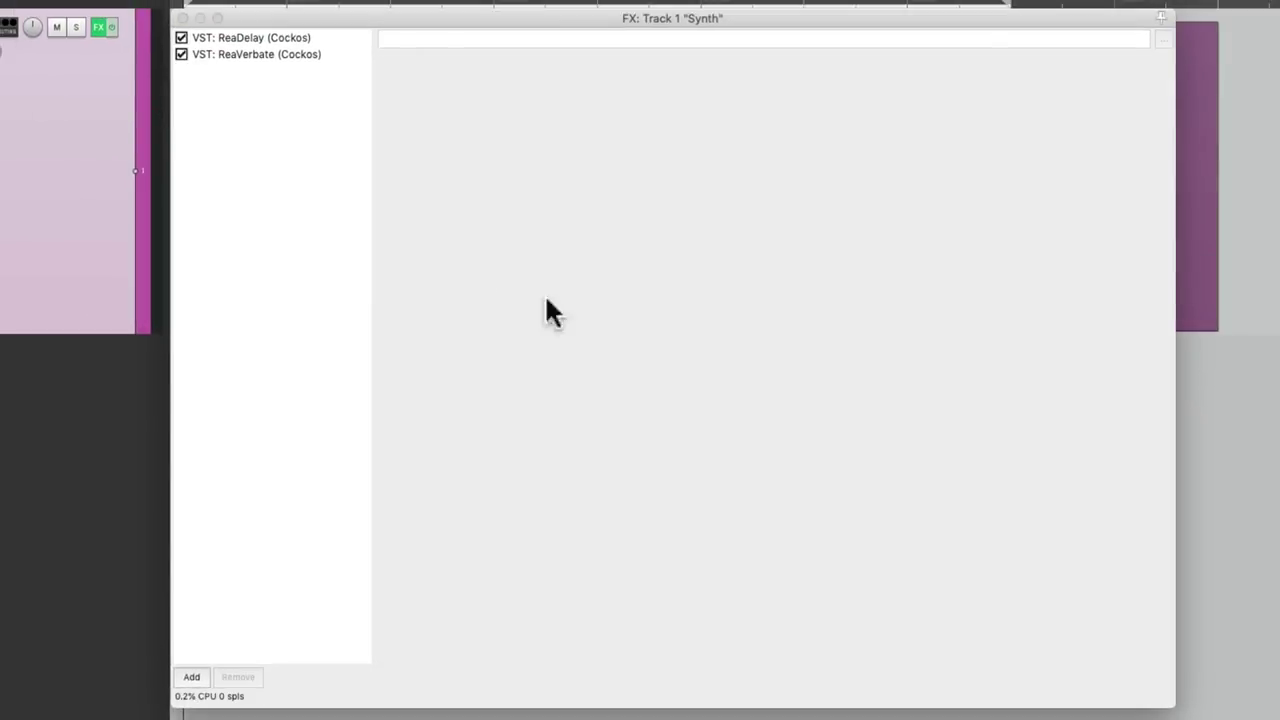
{"action": "left_click", "coordinate": [289, 38]}
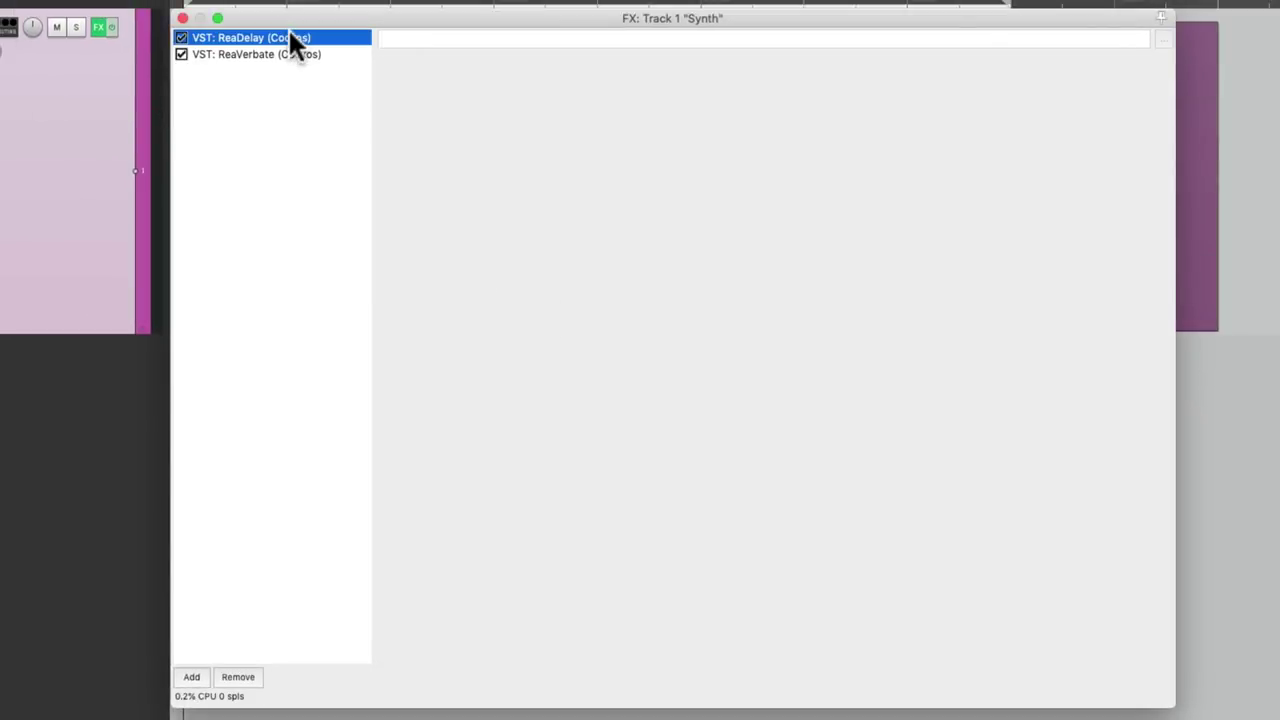
- Freeze the Synth track to stereo up through ReaDelay
{"action": "right_click", "coordinate": [285, 125]}
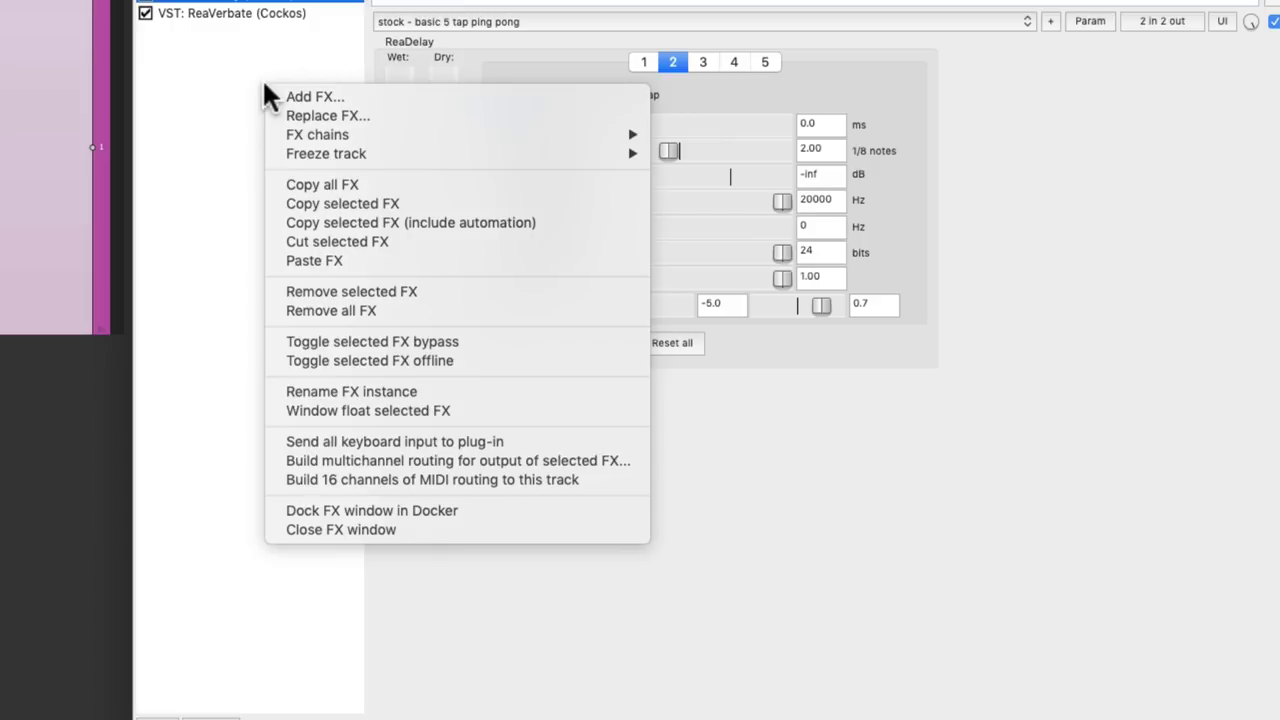
{"action": "mouse_move", "coordinate": [295, 155]}
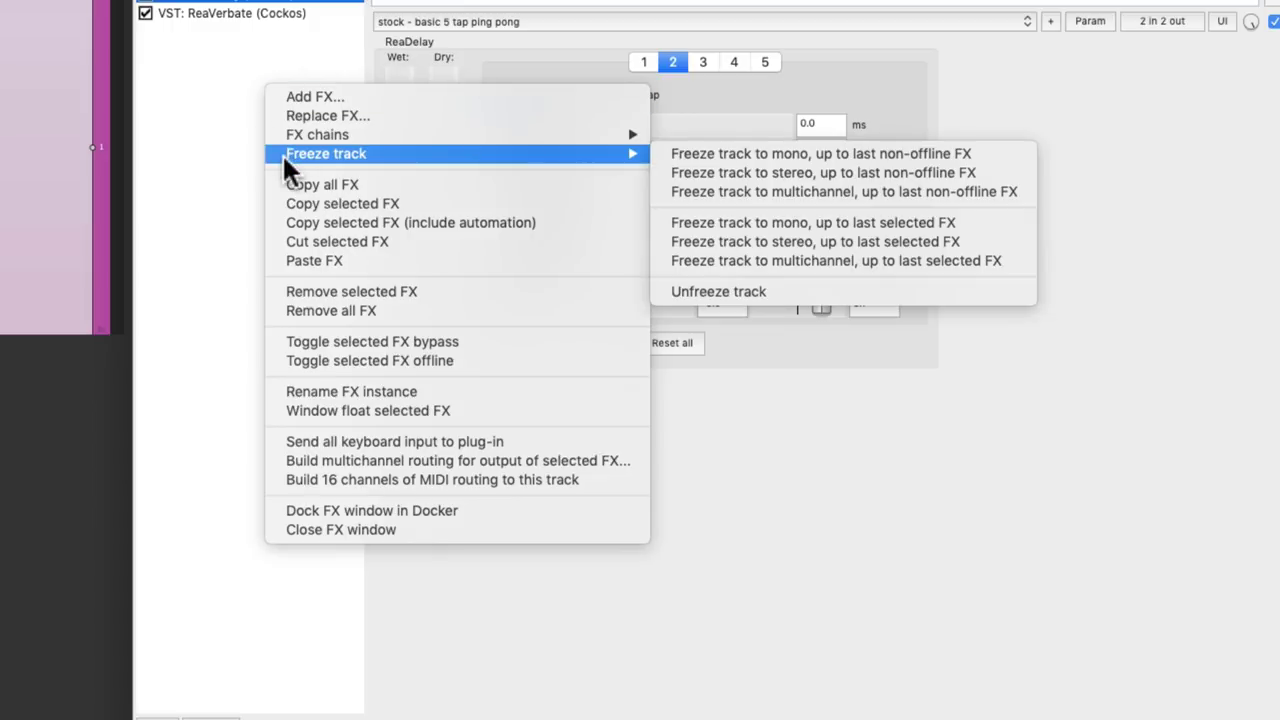
{"action": "left_click", "coordinate": [745, 248]}
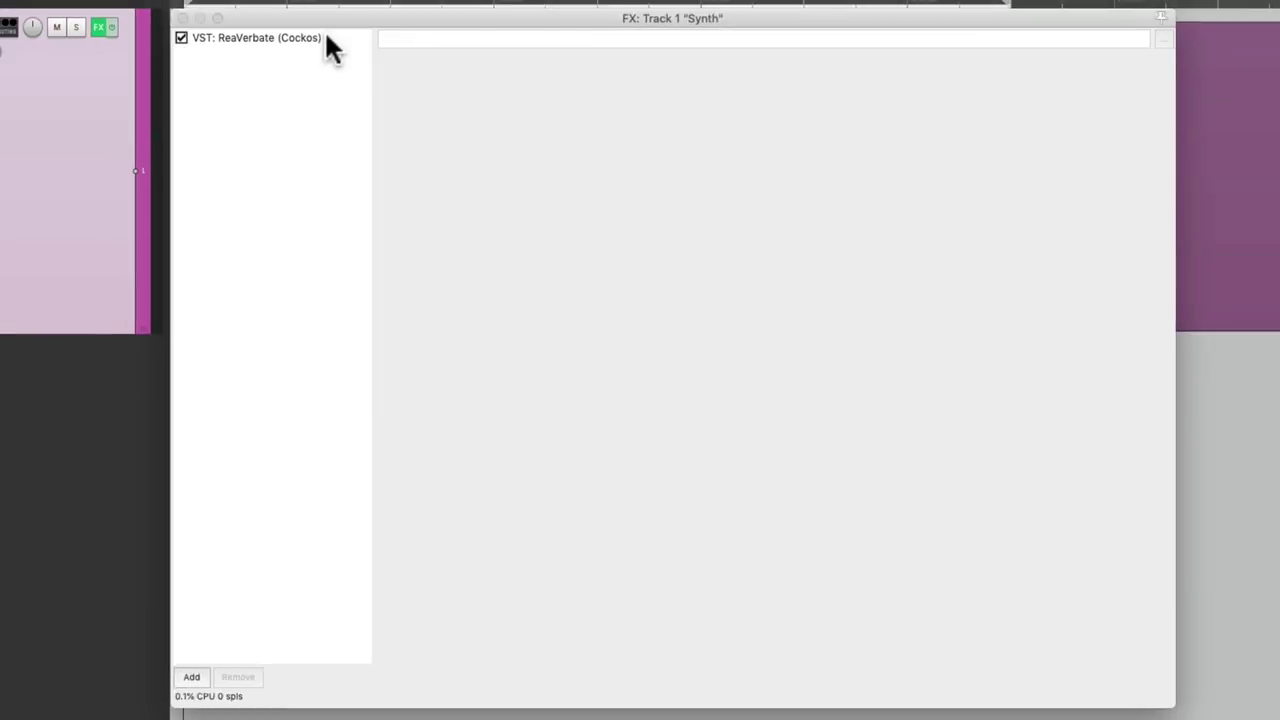
- Show ReaVerbate, play the frozen track, and try adjusting the reverb's wet level
{"action": "left_click", "coordinate": [326, 37]}
{"action": "key", "text": "space"}
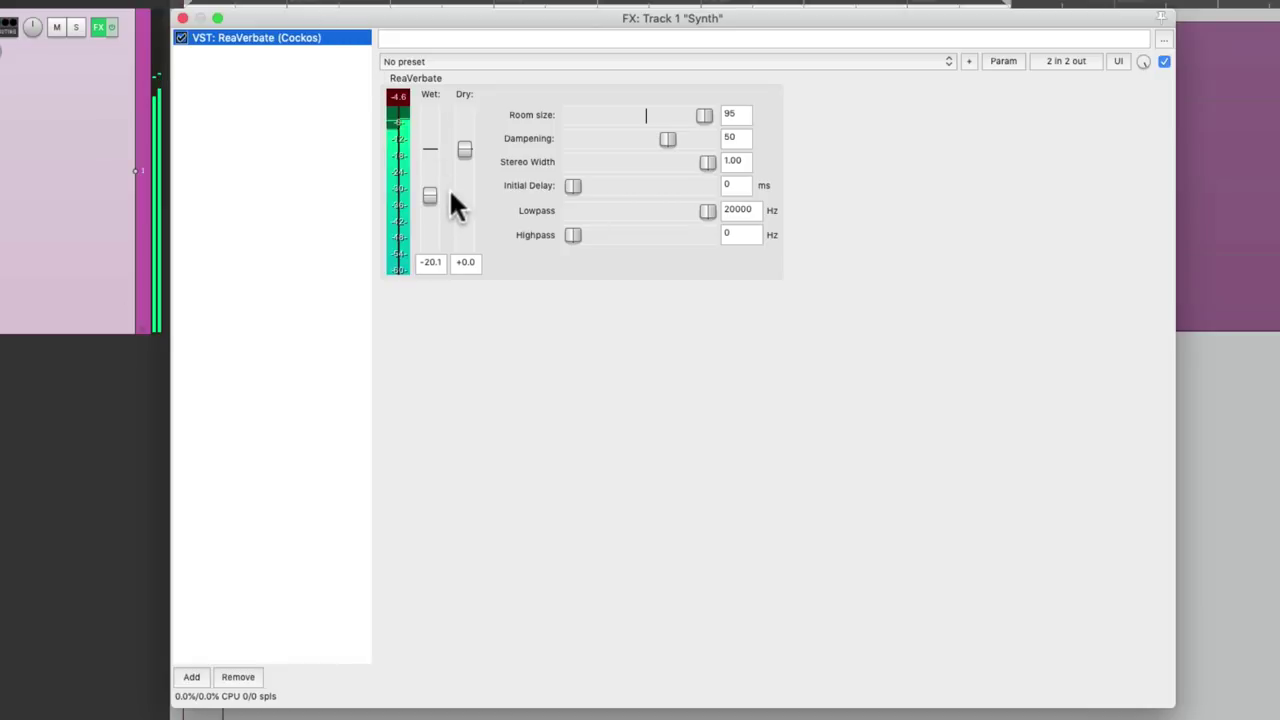
{"action": "mouse_move", "coordinate": [426, 194]}
{"action": "left_mouse_down"}
{"action": "mouse_move", "coordinate": [423, 236]}
{"action": "mouse_move", "coordinate": [423, 165]}
{"action": "mouse_move", "coordinate": [421, 202]}
{"action": "left_mouse_up"}
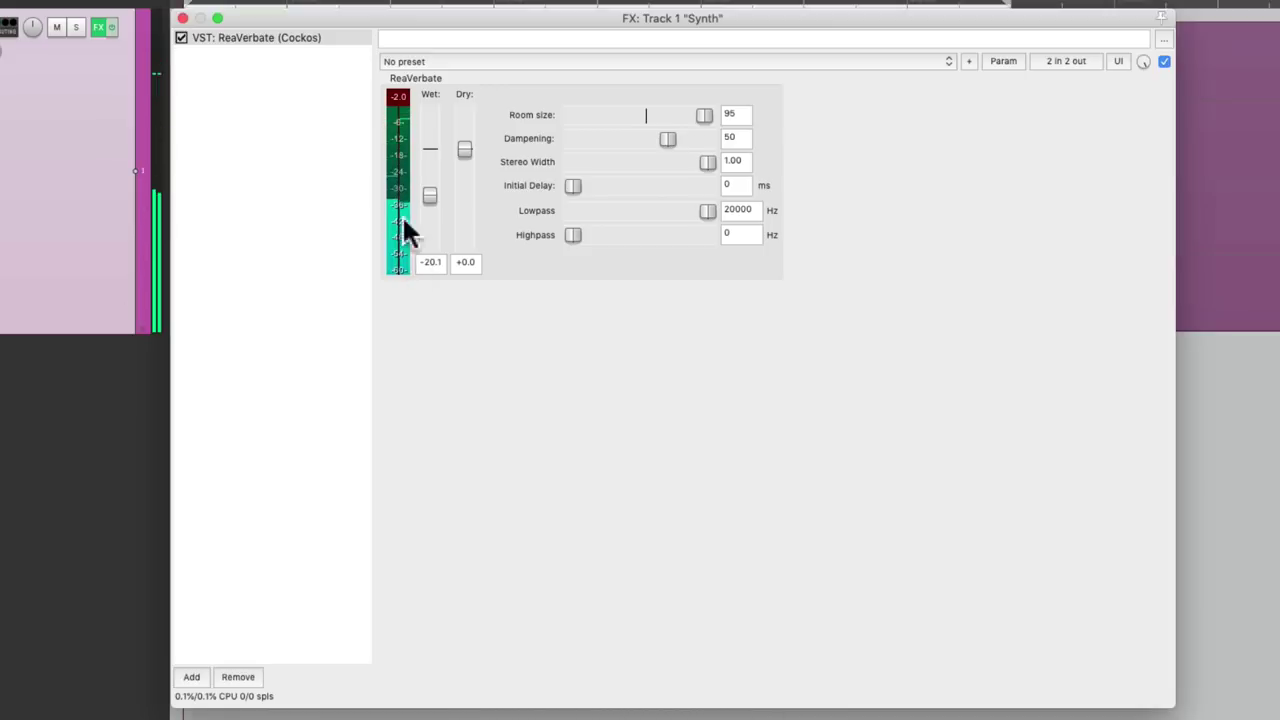
{"action": "left_click", "coordinate": [350, 162]}
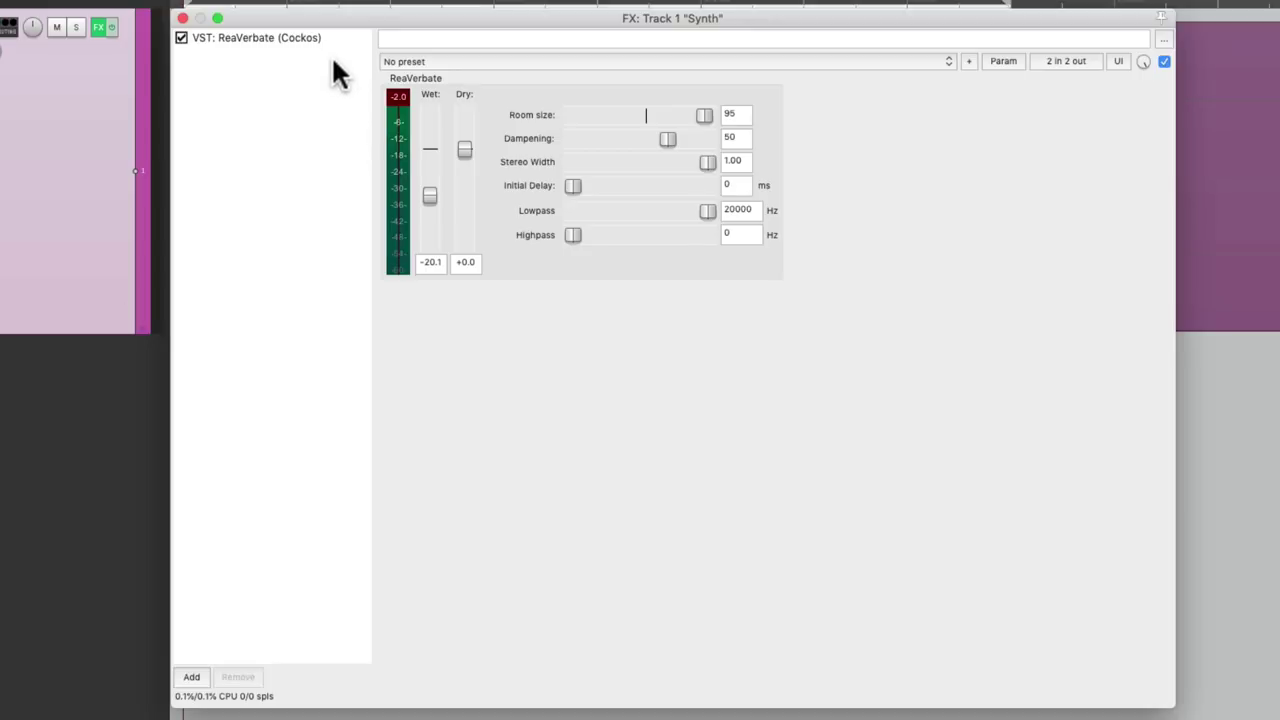
- Freeze the Synth track up through ReaVerbate
{"action": "left_click", "coordinate": [337, 40]}
{"action": "right_click", "coordinate": [312, 130]}
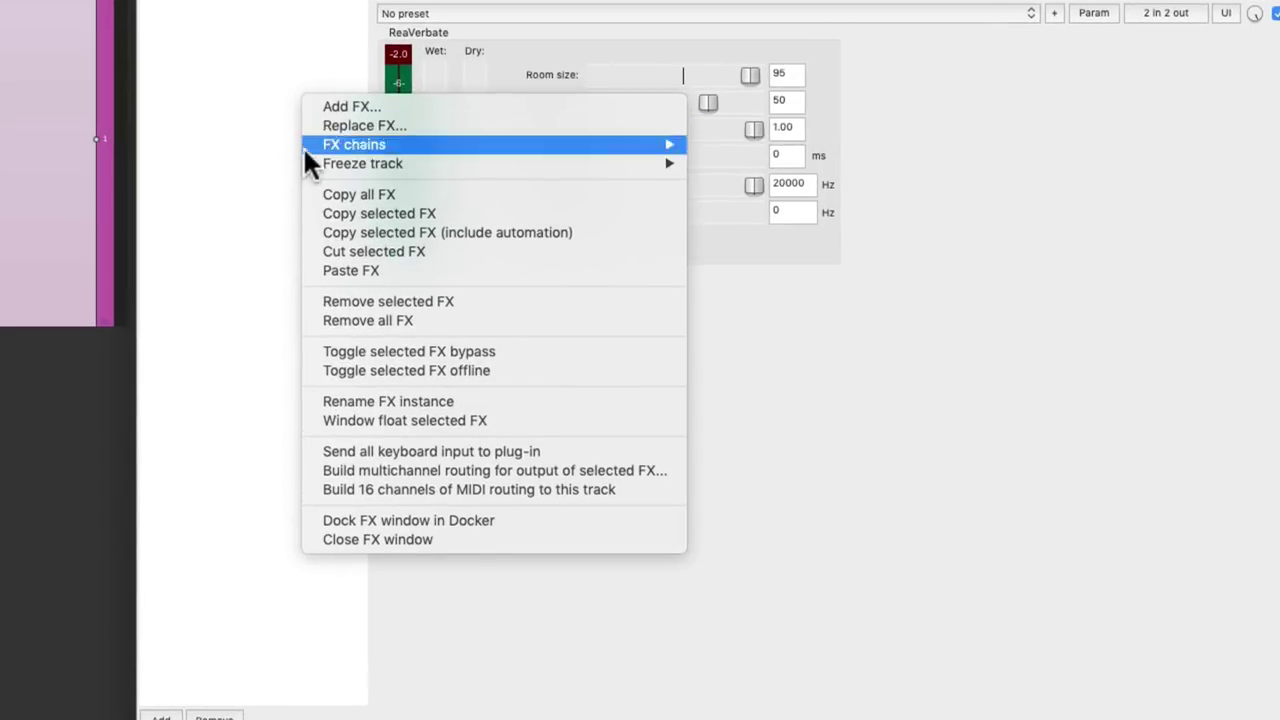
{"action": "mouse_move", "coordinate": [449, 192]}
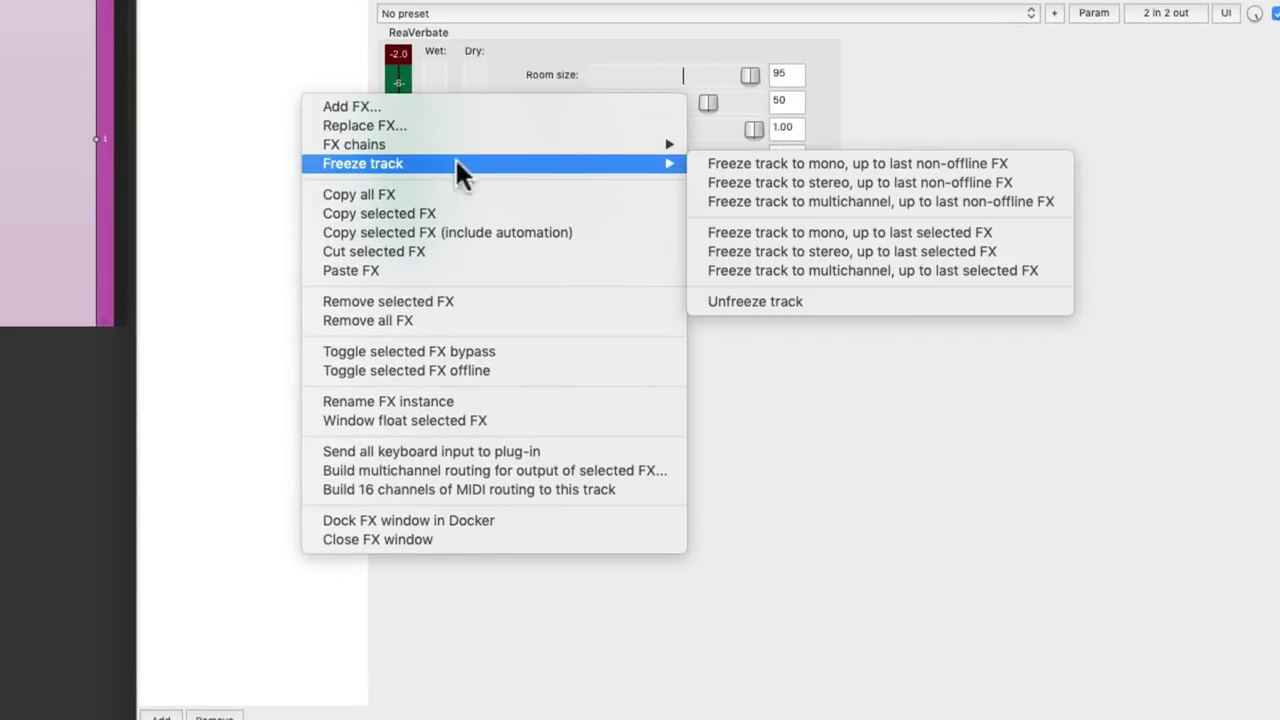
{"action": "left_click", "coordinate": [695, 254]}
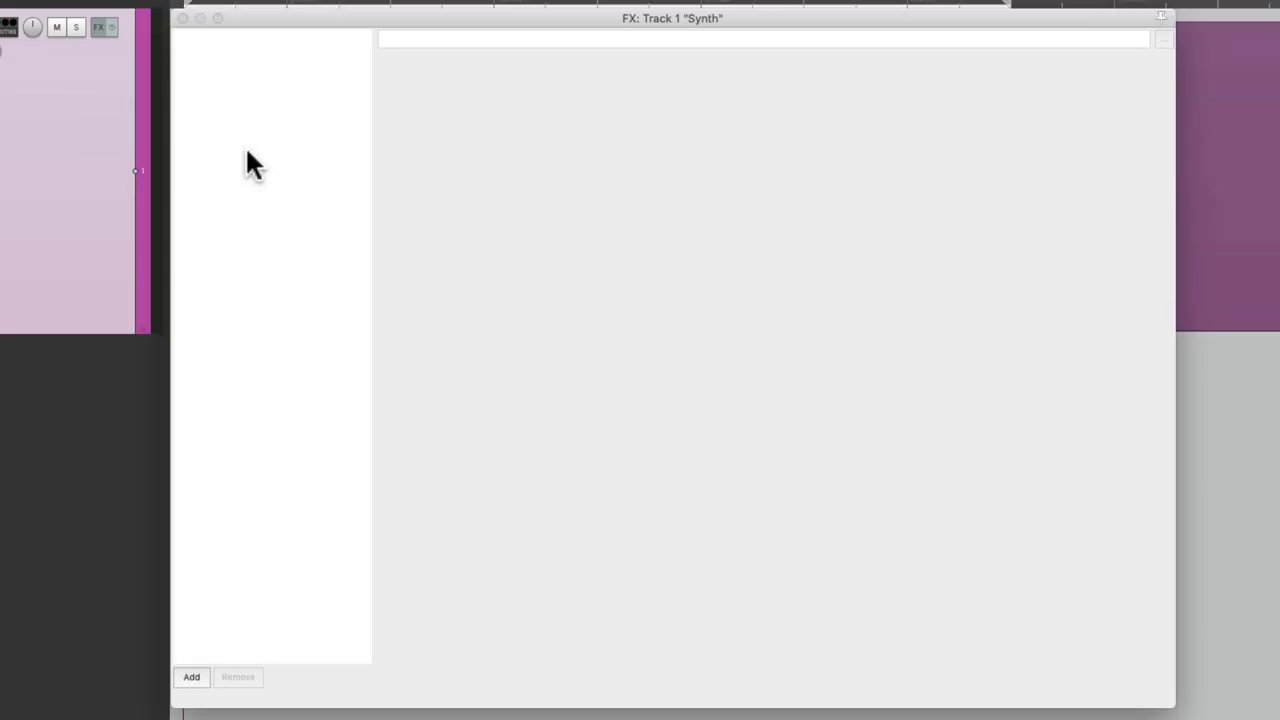
- Unfreeze two layers, bringing back ReaDelay and then ReaEQ
{"action": "right_click", "coordinate": [250, 165]}
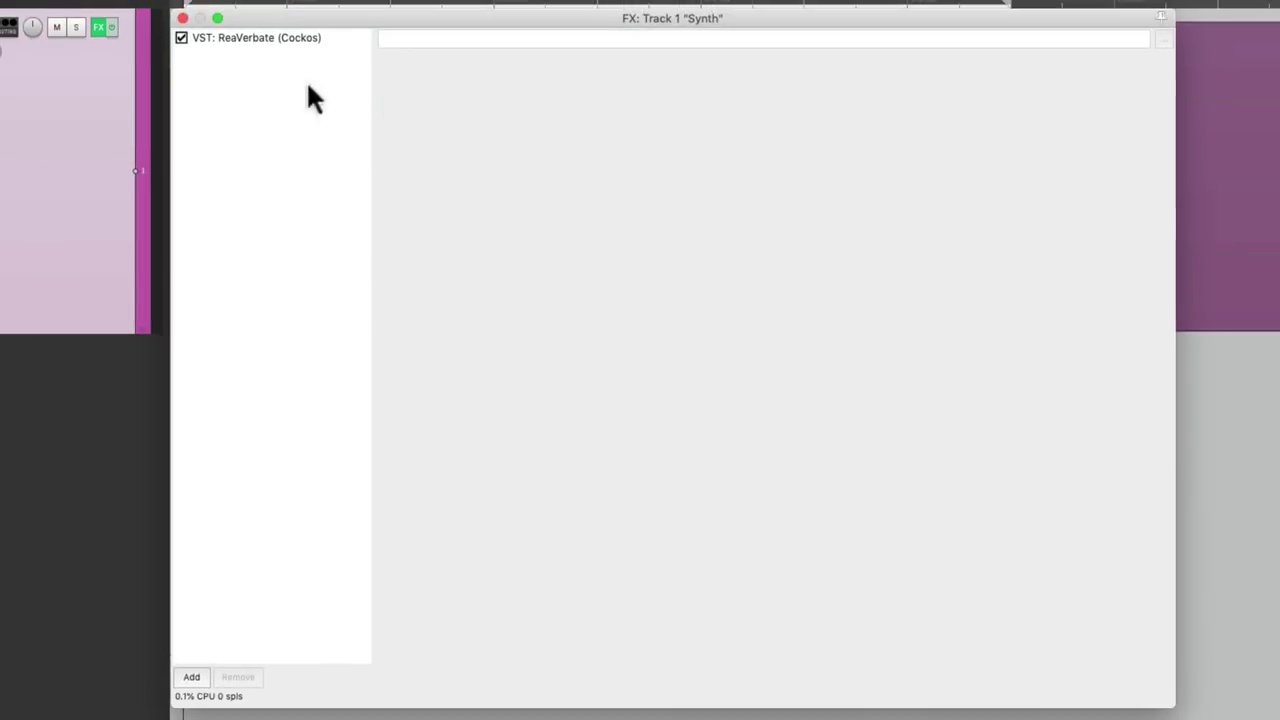
{"action": "right_click", "coordinate": [271, 150]}
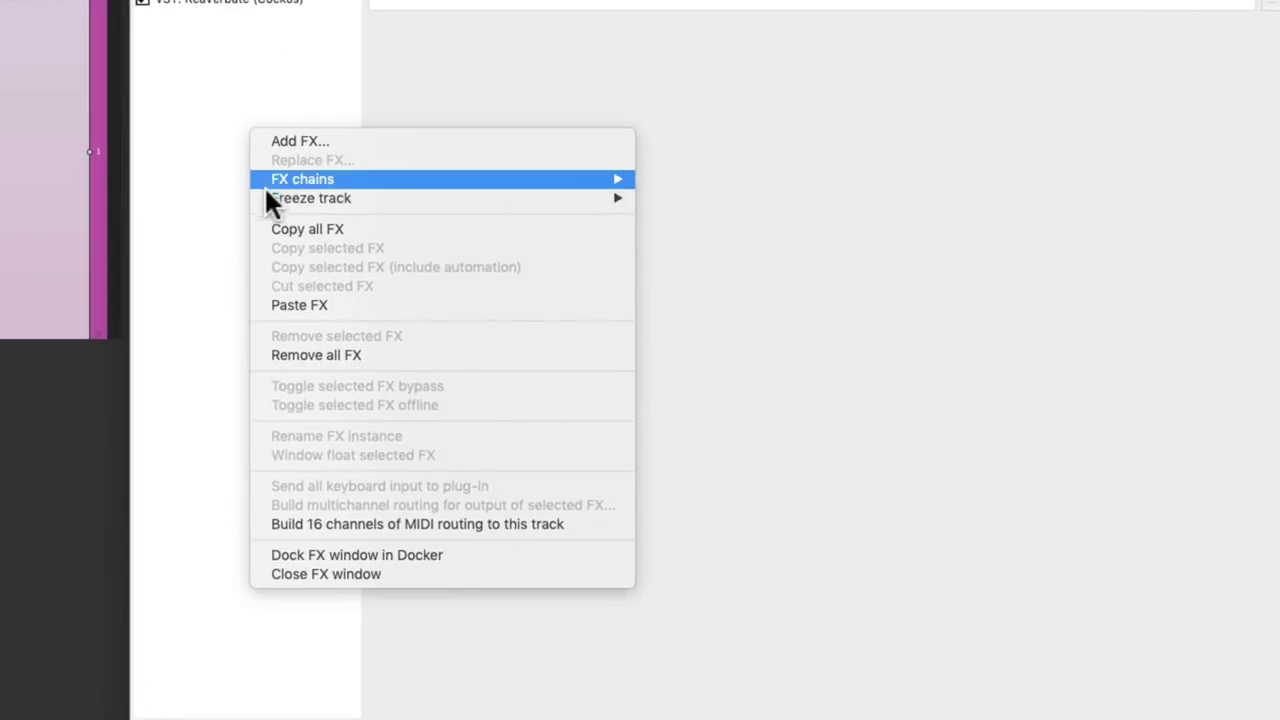
{"action": "mouse_move", "coordinate": [266, 198]}
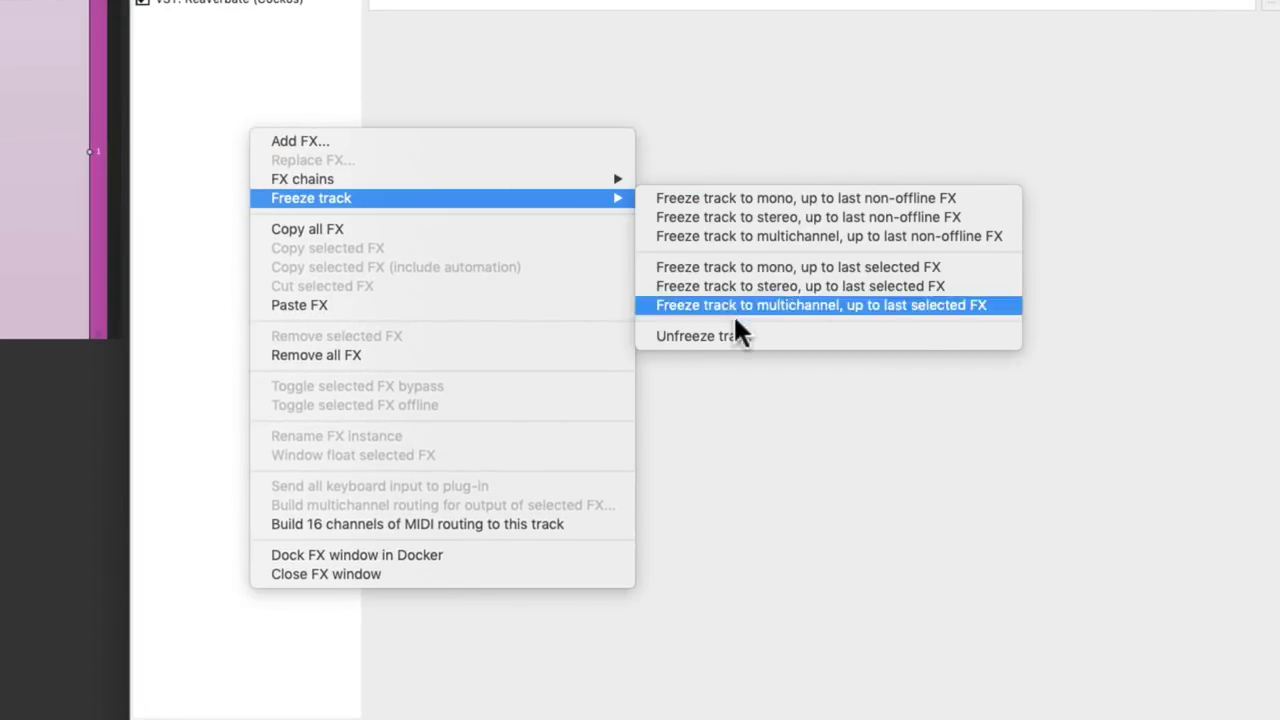
{"action": "left_click", "coordinate": [737, 334]}
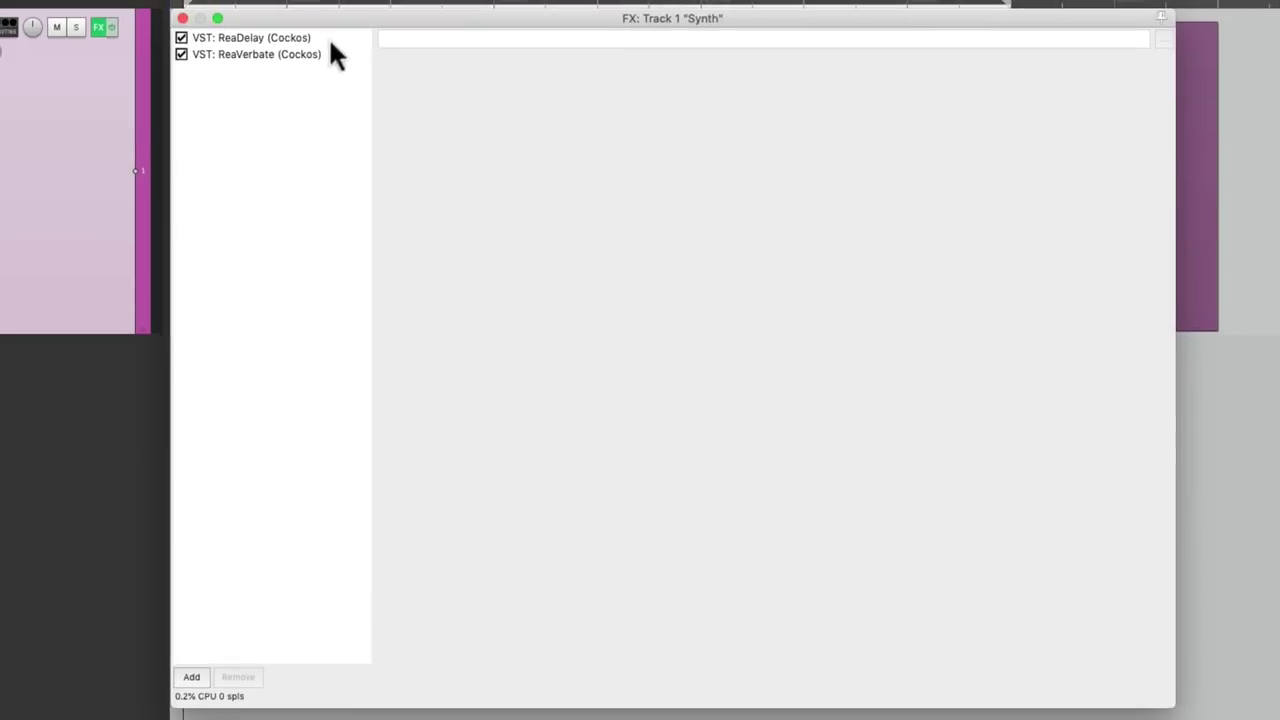
{"action": "right_click", "coordinate": [286, 201]}
{"action": "mouse_move", "coordinate": [300, 259]}
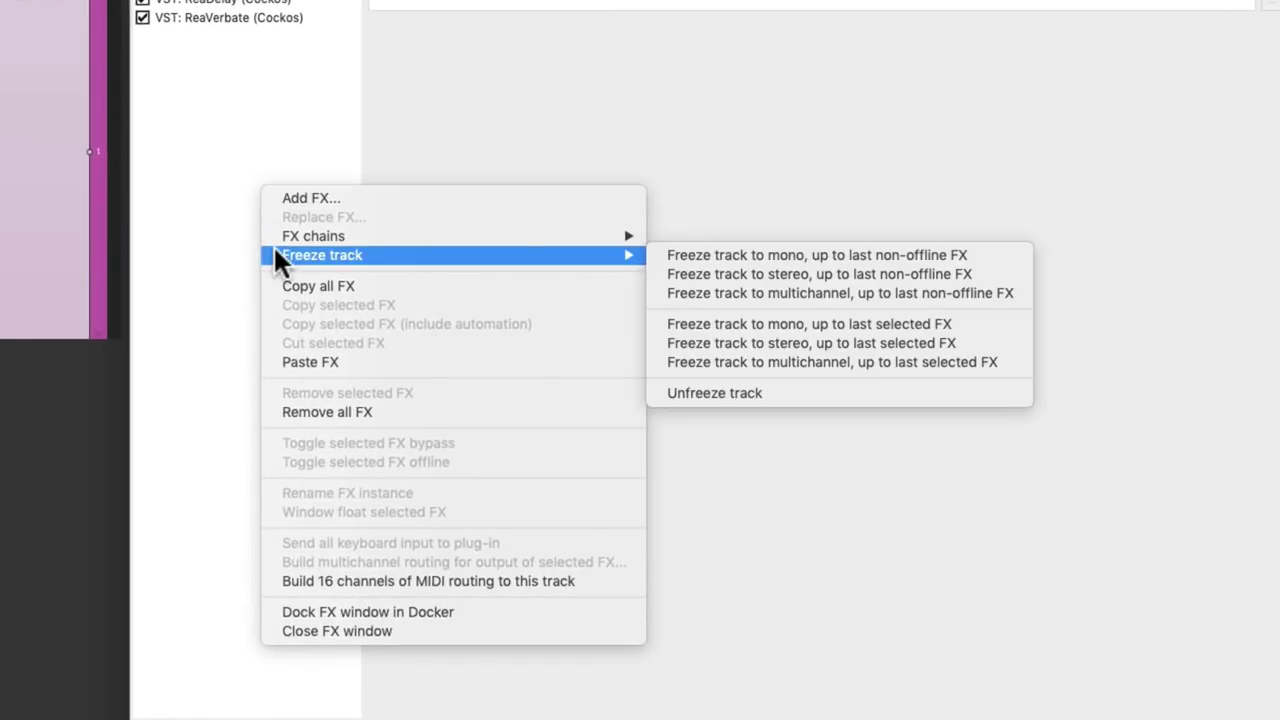
{"action": "left_click", "coordinate": [835, 391]}
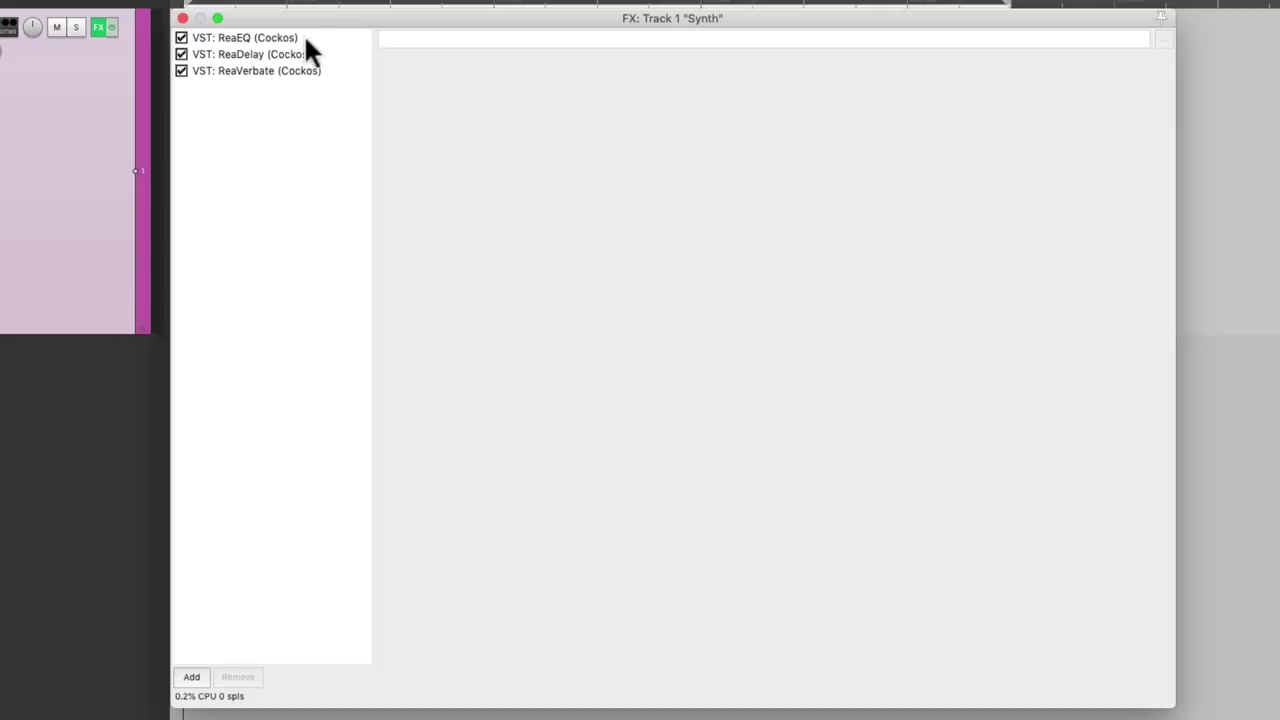
- Lower ReaEQ's low-pass frequency to 4085.9 Hz
{"action": "left_click", "coordinate": [304, 37]}
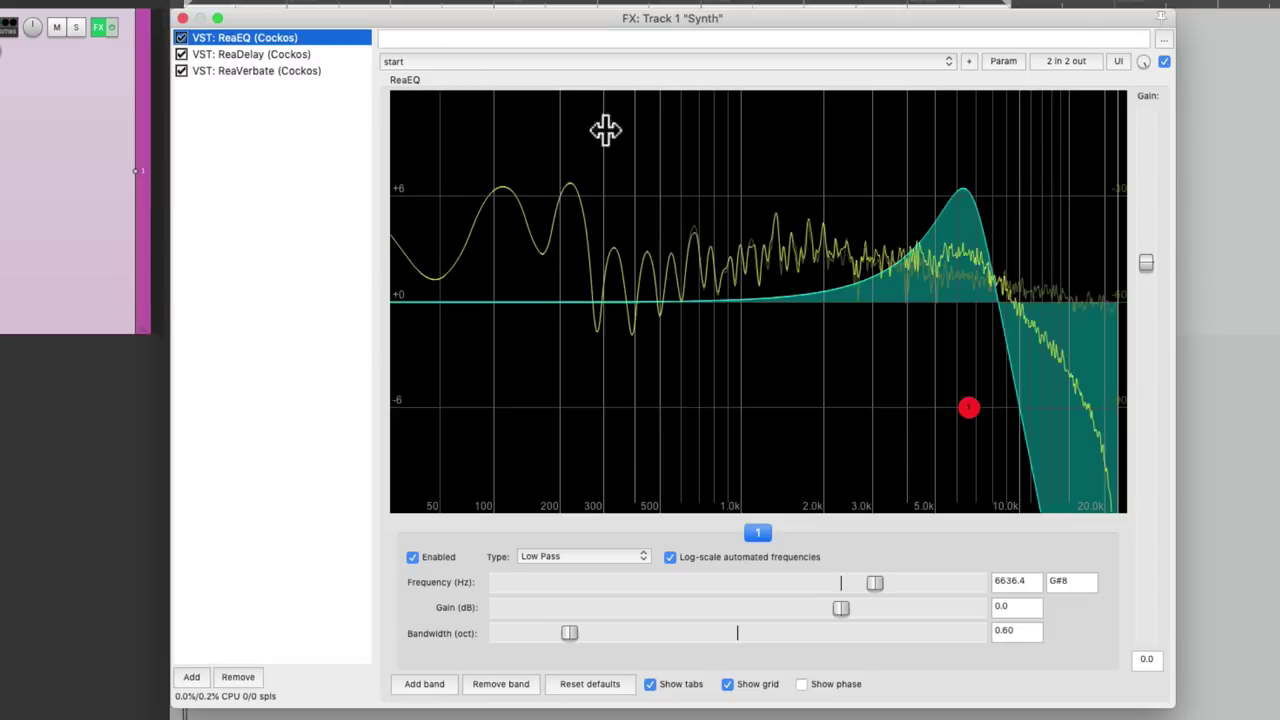
{"action": "left_click_drag", "start_coordinate": [967, 401], "coordinate": [909, 380]}
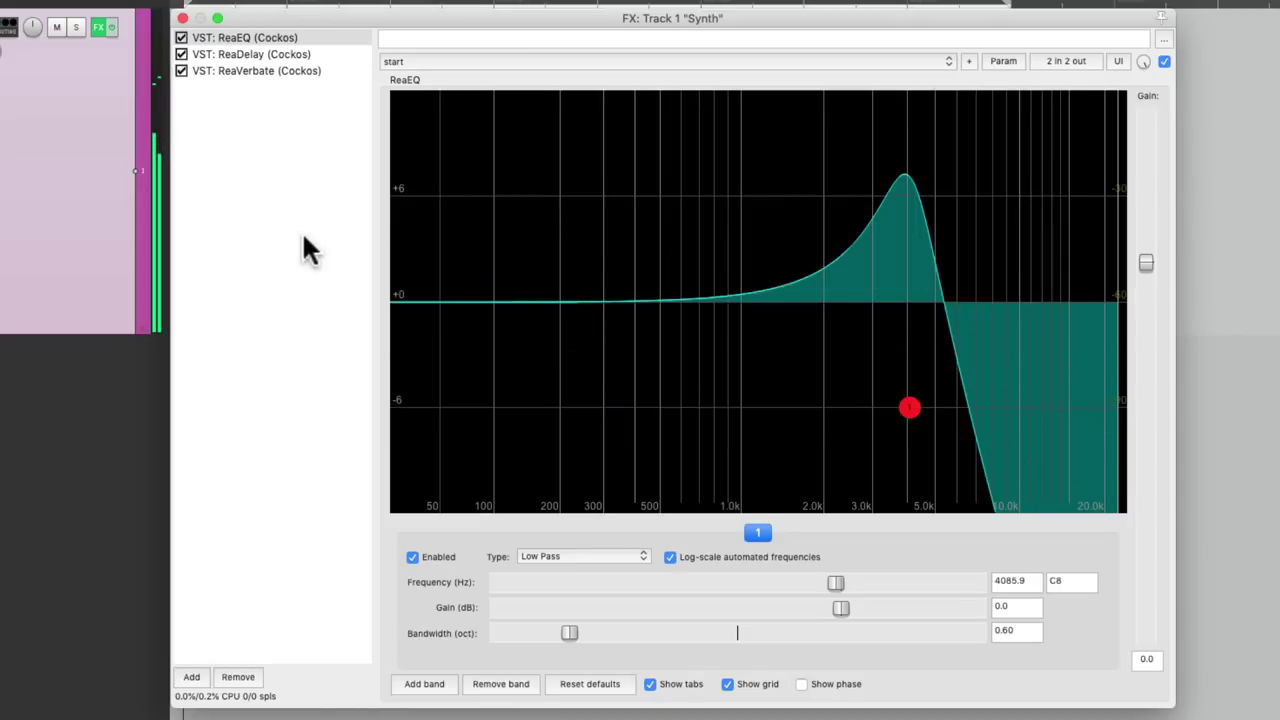
{"action": "left_click", "coordinate": [302, 231]}
- Unfreeze the first layer to restore Serum and ReaComp, then check their settings
{"action": "right_click", "coordinate": [302, 231]}
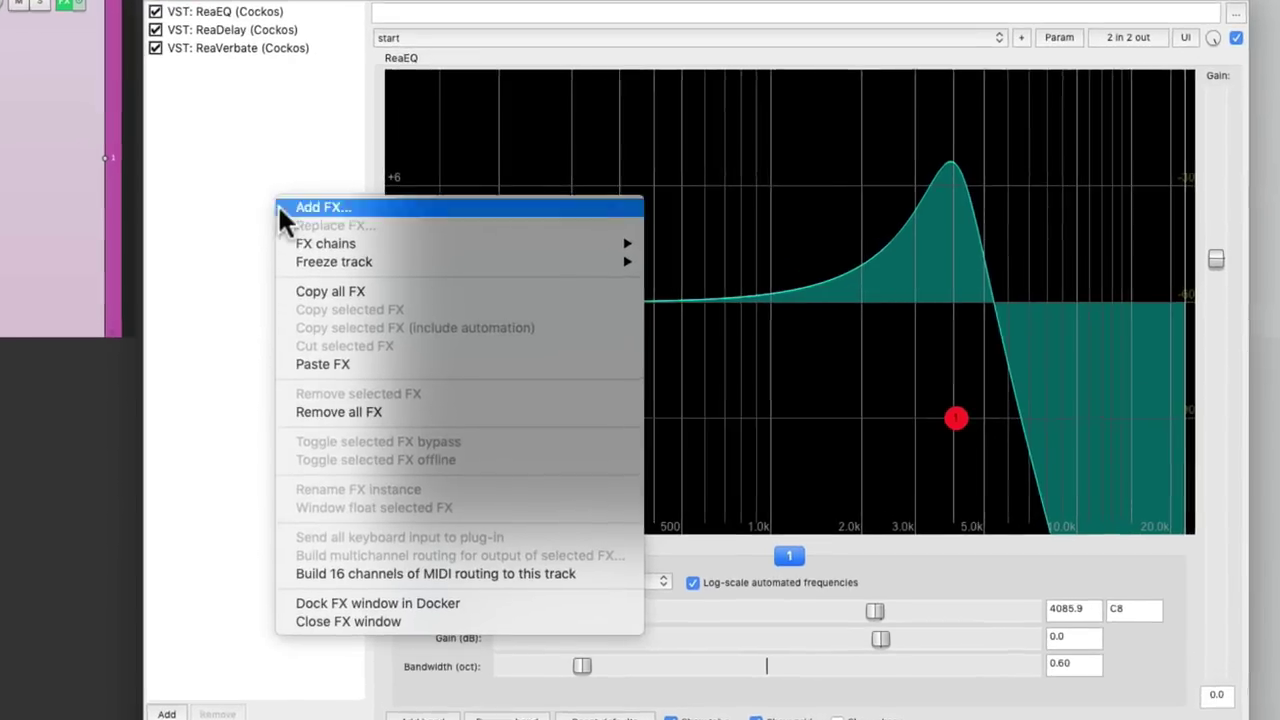
{"action": "mouse_move", "coordinate": [290, 262]}
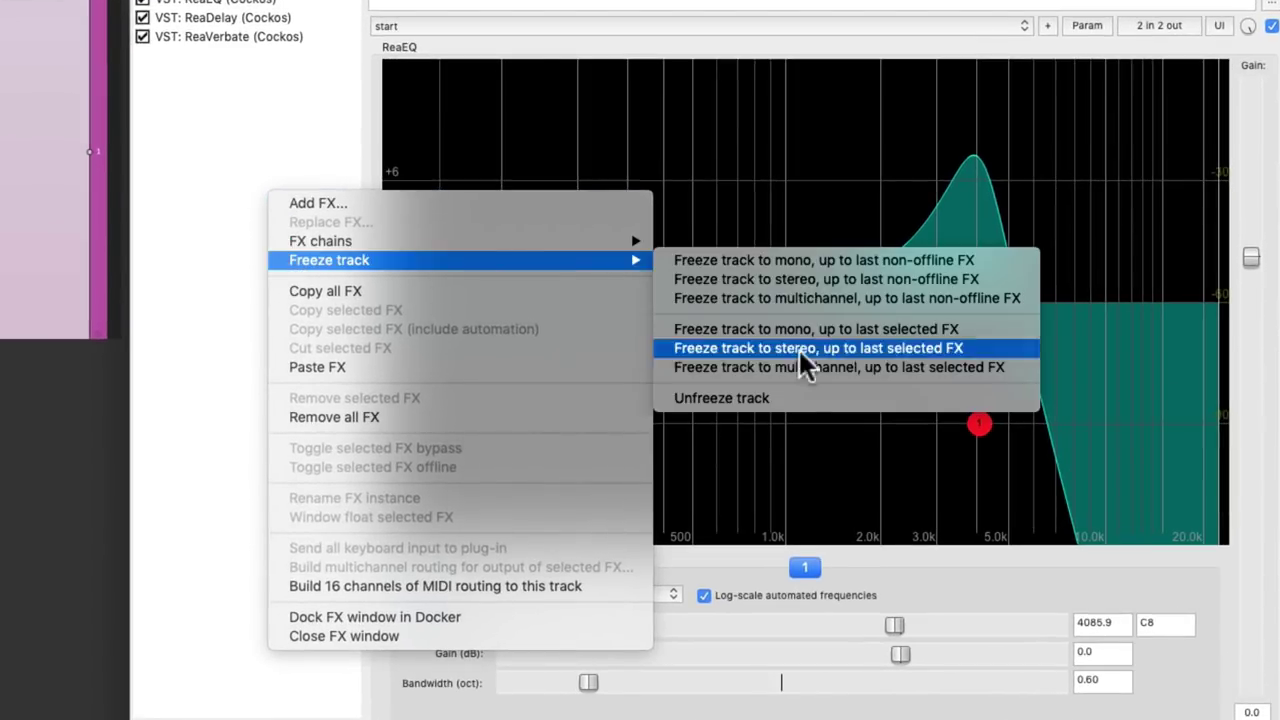
{"action": "left_click", "coordinate": [774, 399]}
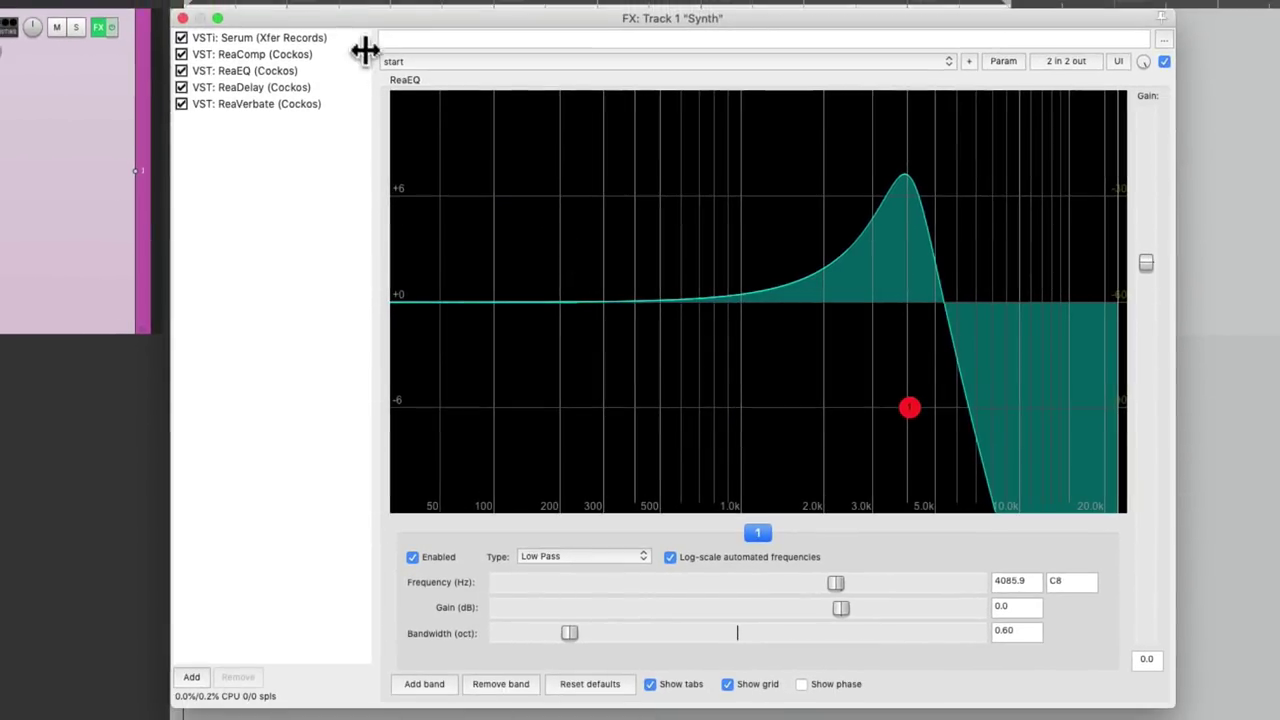
{"action": "left_click", "coordinate": [344, 54]}
{"action": "left_click", "coordinate": [341, 36]}
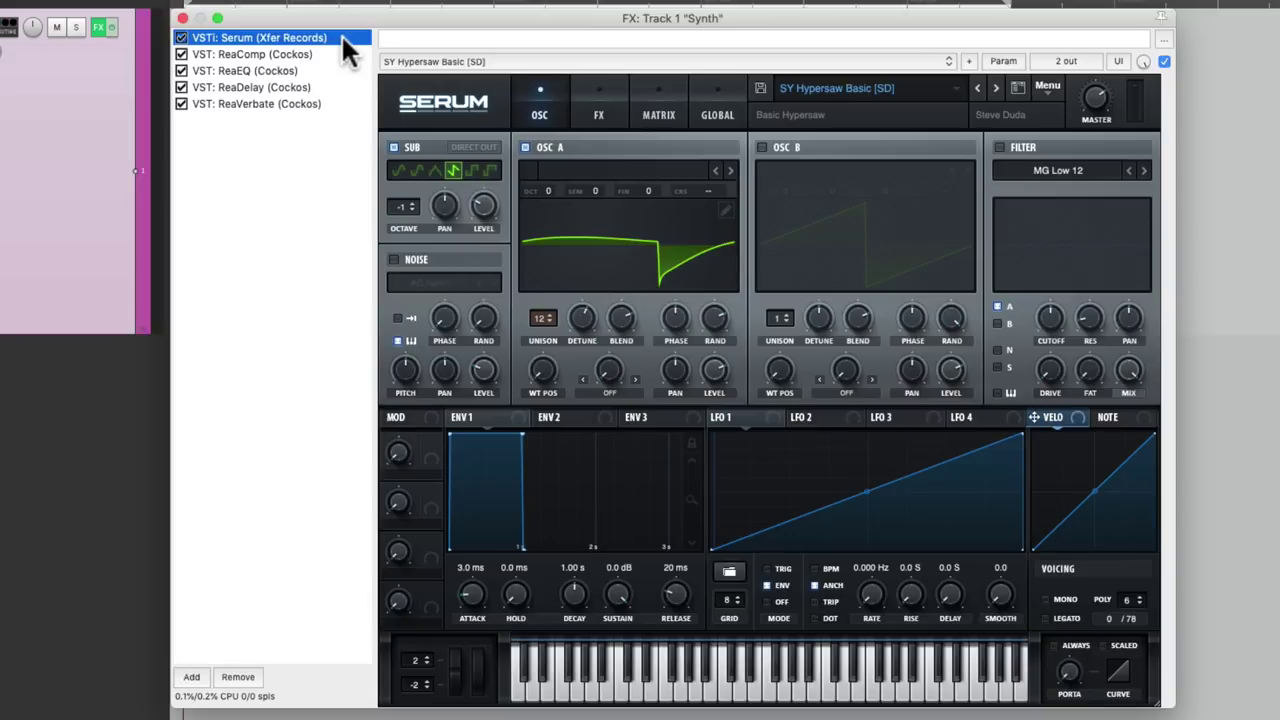
- Clear and close the FX chain, then select the Synth track in Track Manager
{"action": "key", "text": "Delete"}
{"action": "key", "text": "Delete"}
{"action": "key", "text": "Delete"}
{"action": "key", "text": "Delete"}
{"action": "key", "text": "Delete"}
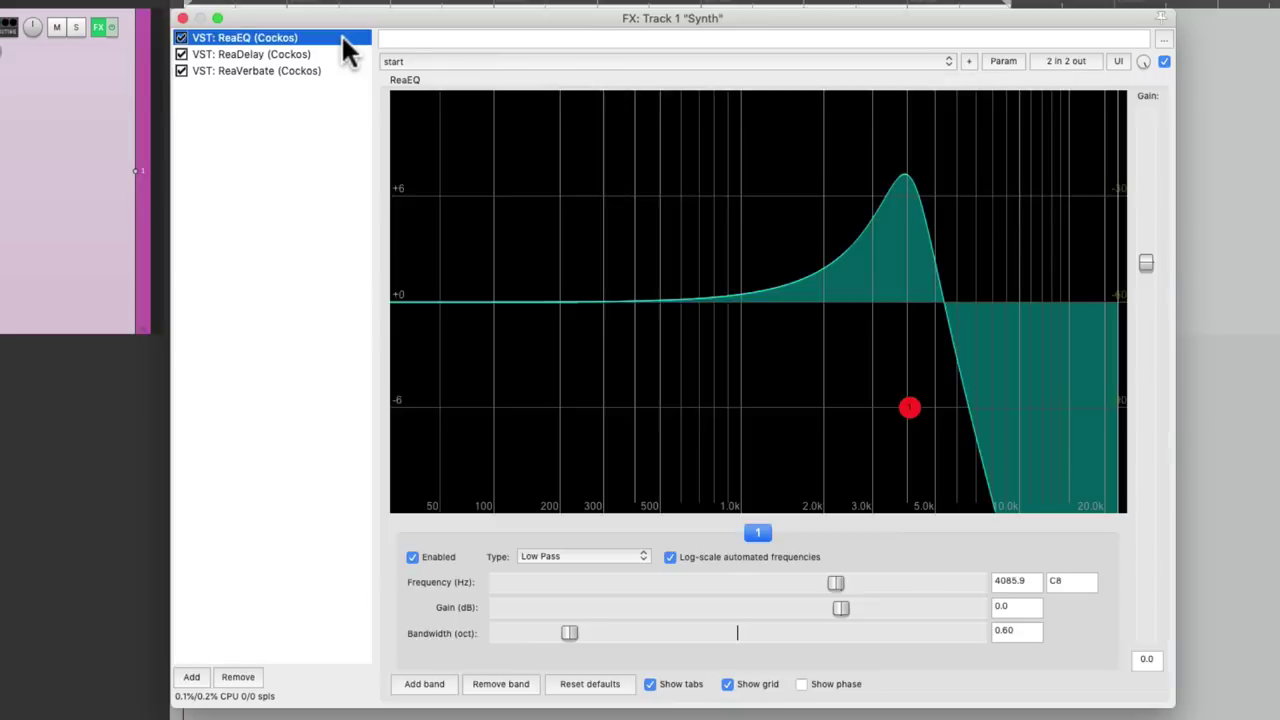
{"action": "left_click", "coordinate": [182, 18]}
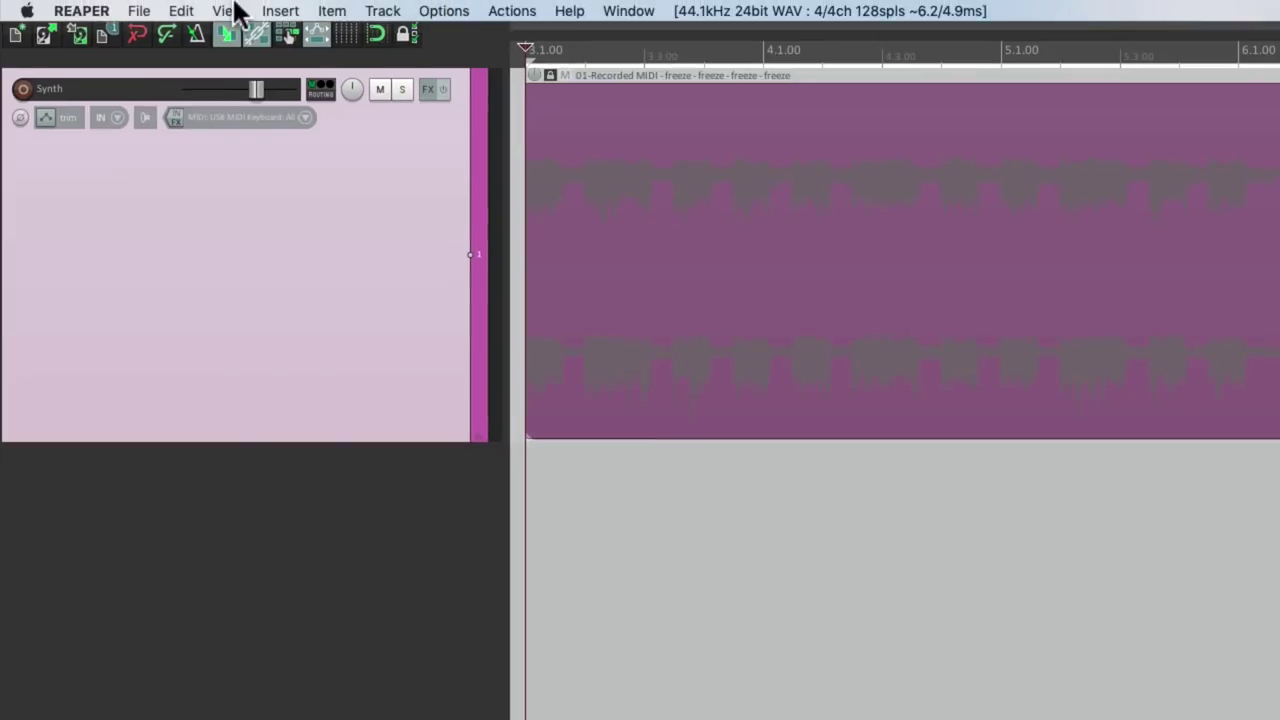
{"action": "left_click", "coordinate": [222, 11]}
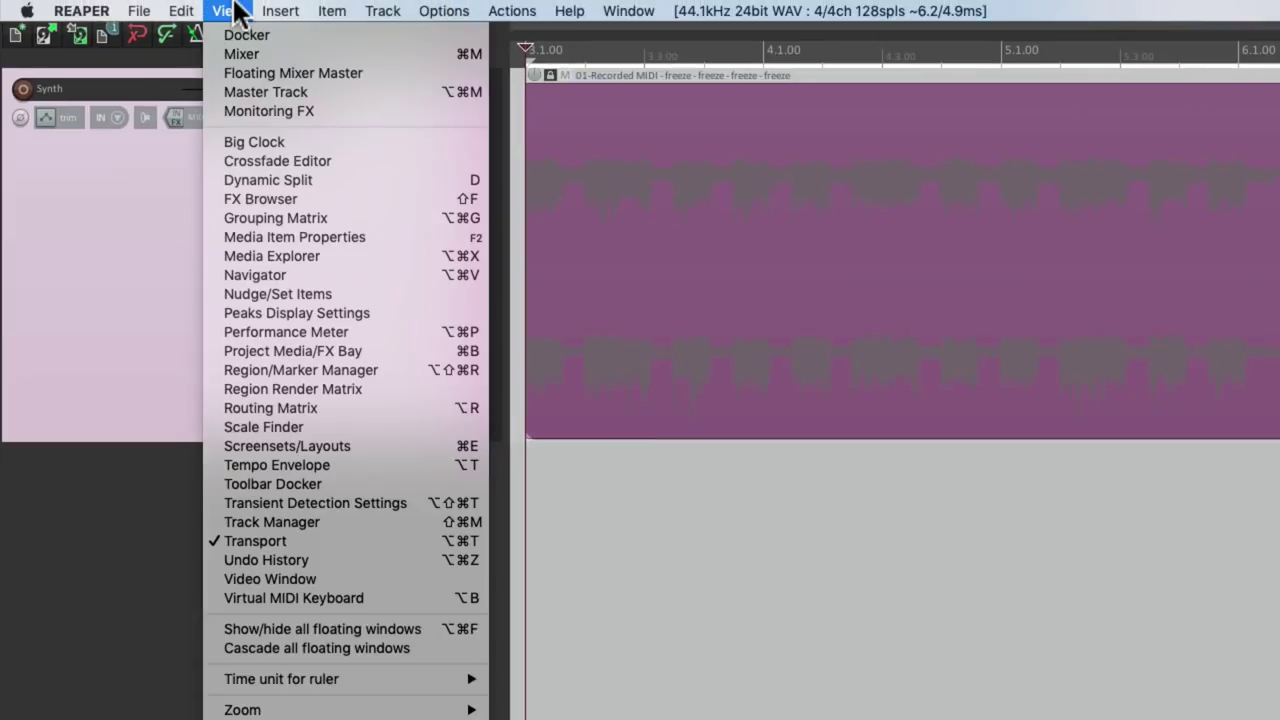
{"action": "left_click", "coordinate": [211, 522]}
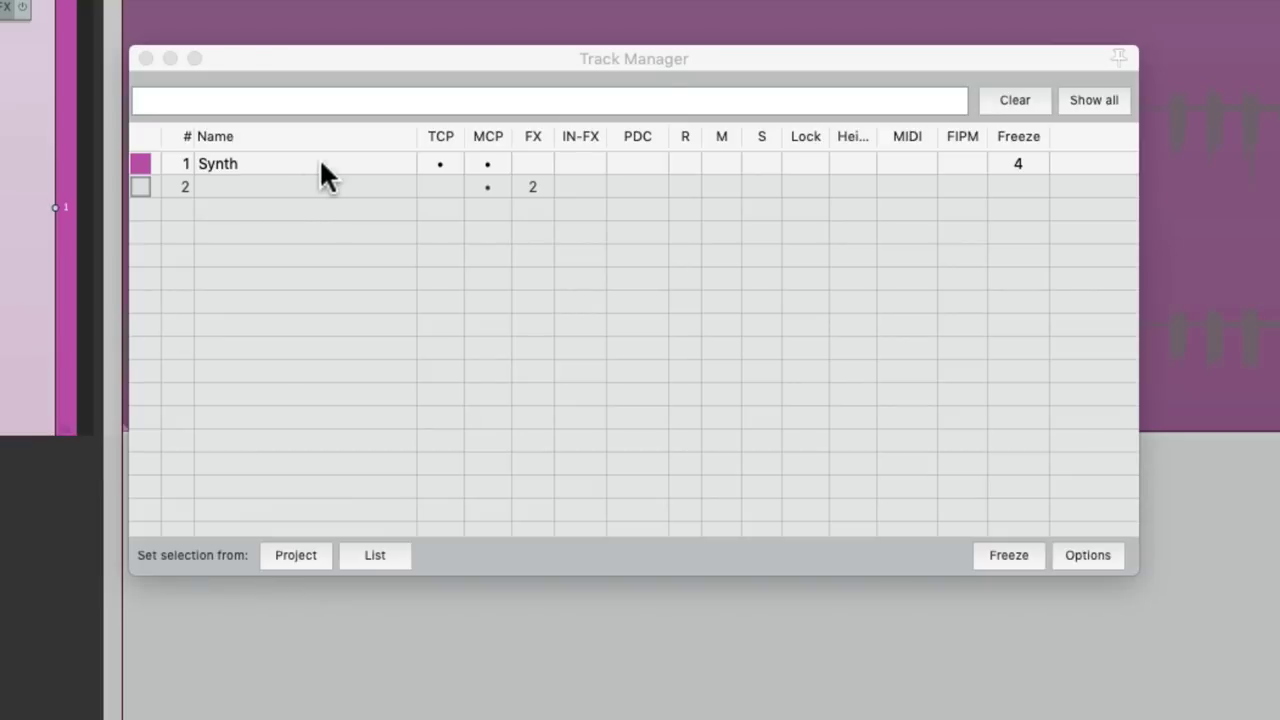
{"action": "left_click", "coordinate": [321, 164]}
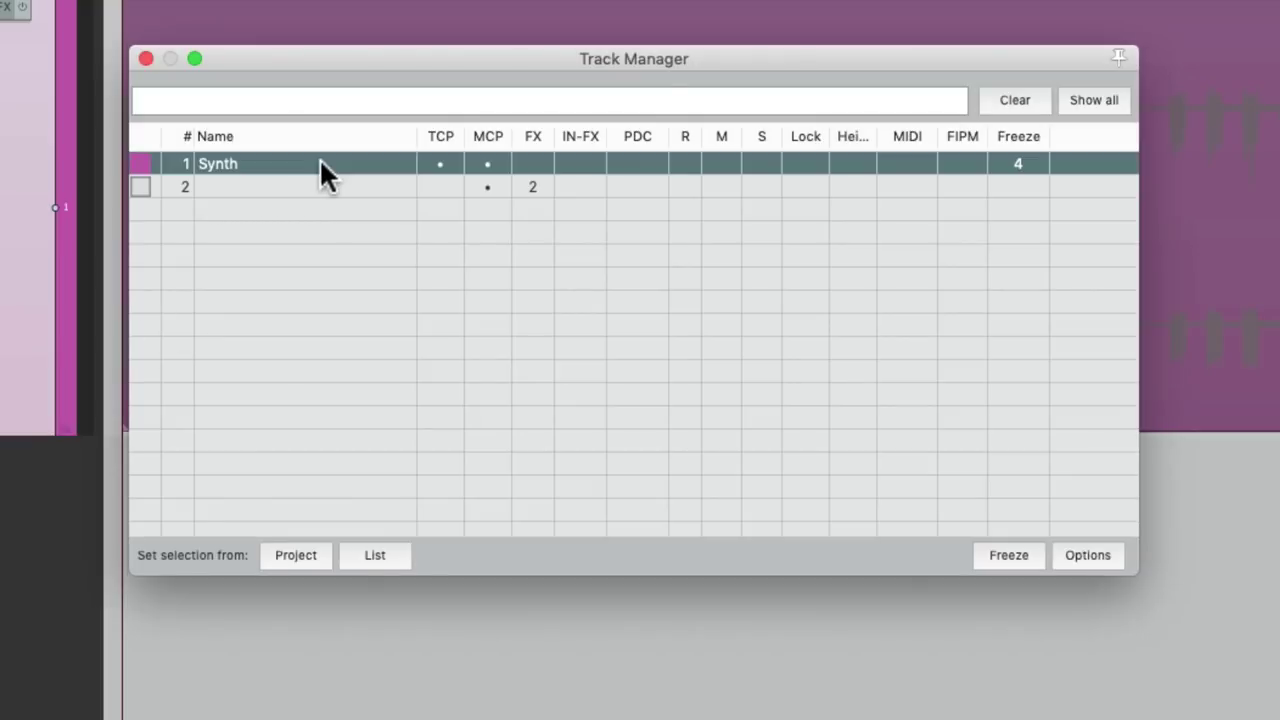
{"action": "left_click", "coordinate": [1034, 166]}
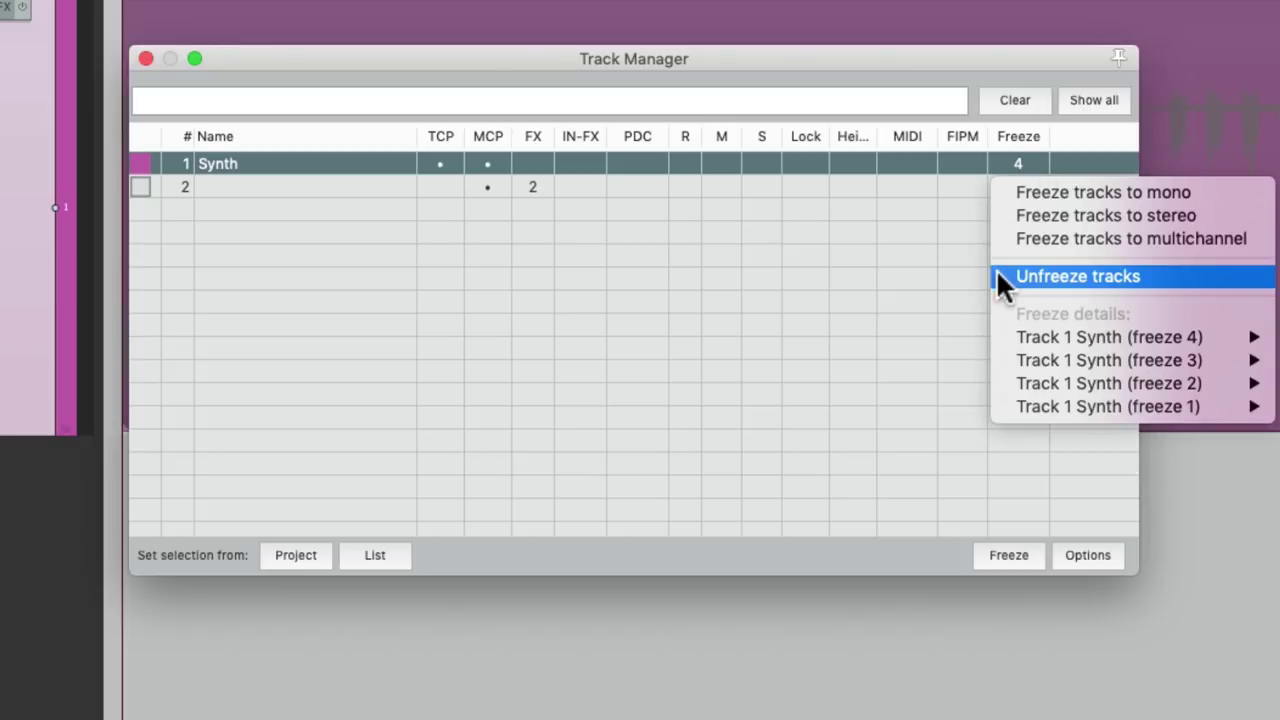
{"action": "left_click", "coordinate": [1000, 276]}
{"action": "left_click", "coordinate": [1026, 163]}
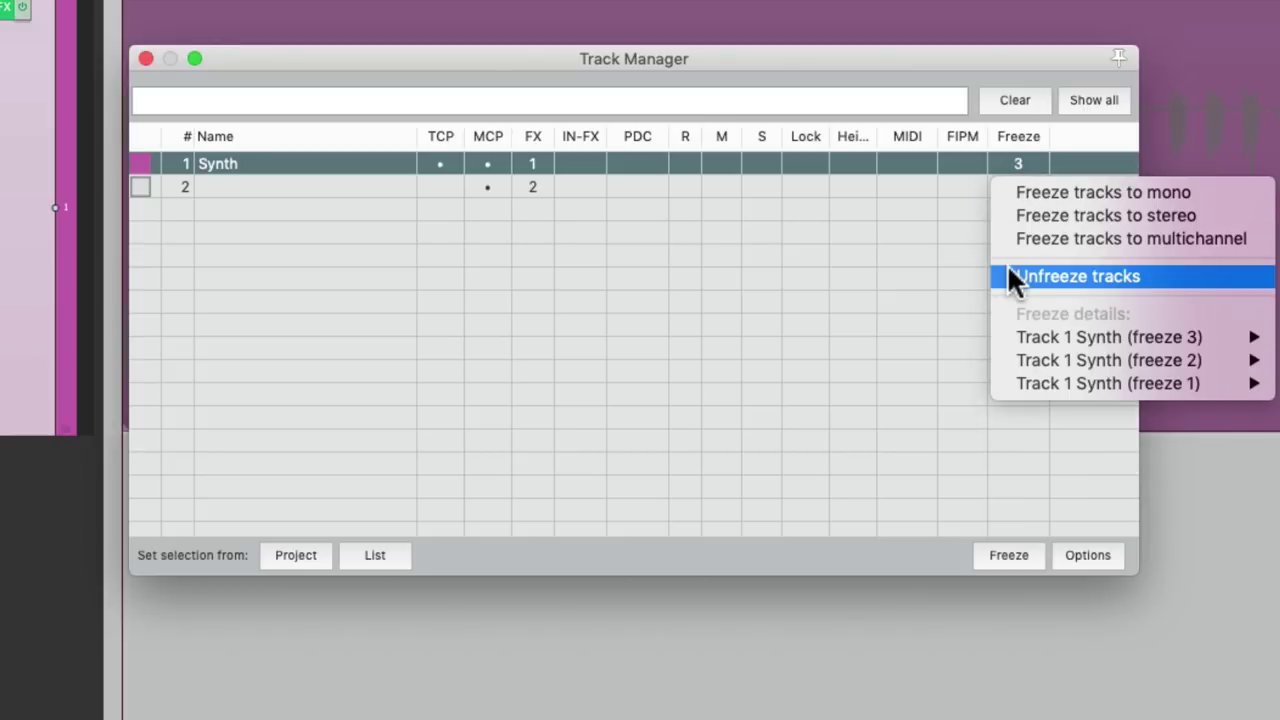
{"action": "left_click", "coordinate": [1007, 276]}
{"action": "left_click", "coordinate": [1030, 160]}
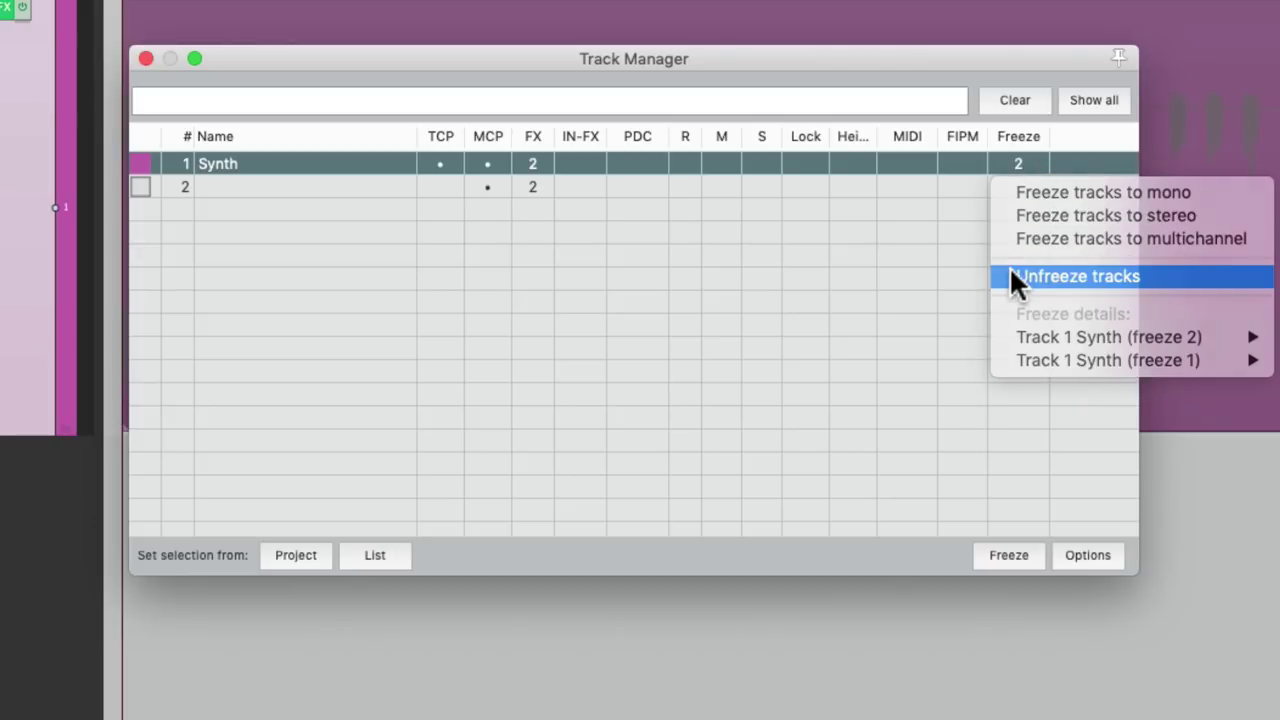
{"action": "left_click", "coordinate": [1009, 266]}
{"action": "left_click", "coordinate": [1031, 165]}
{"action": "left_click", "coordinate": [1011, 269]}
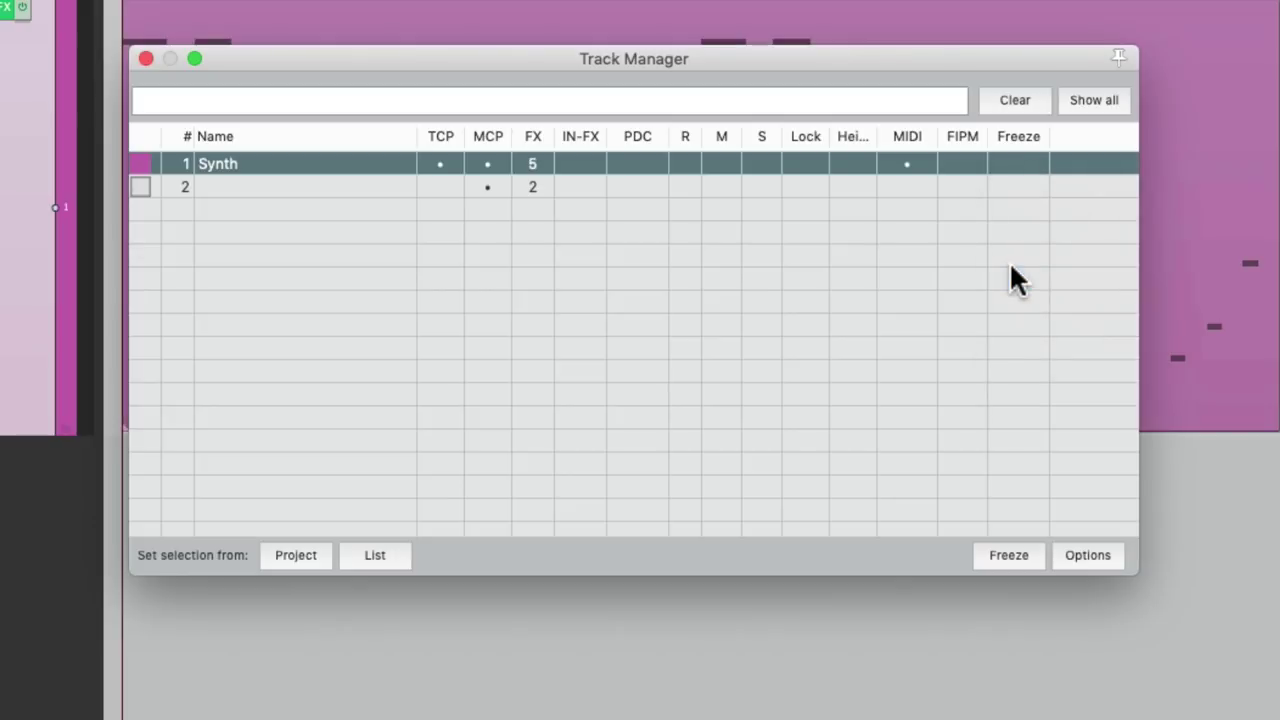
{"action": "key", "text": "super+z"}
{"action": "key", "text": "super+z"}
{"action": "key", "text": "super+z"}
{"action": "key", "text": "super+z"}
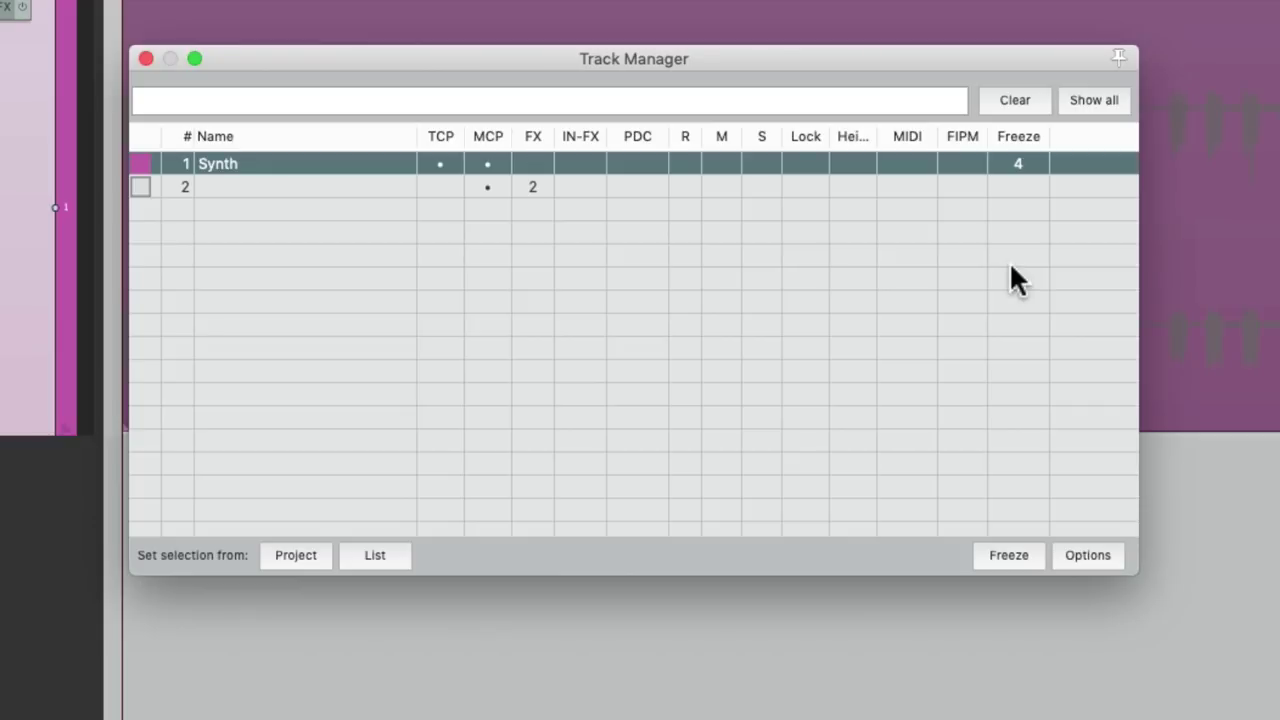
{"action": "left_click", "coordinate": [1030, 161]}
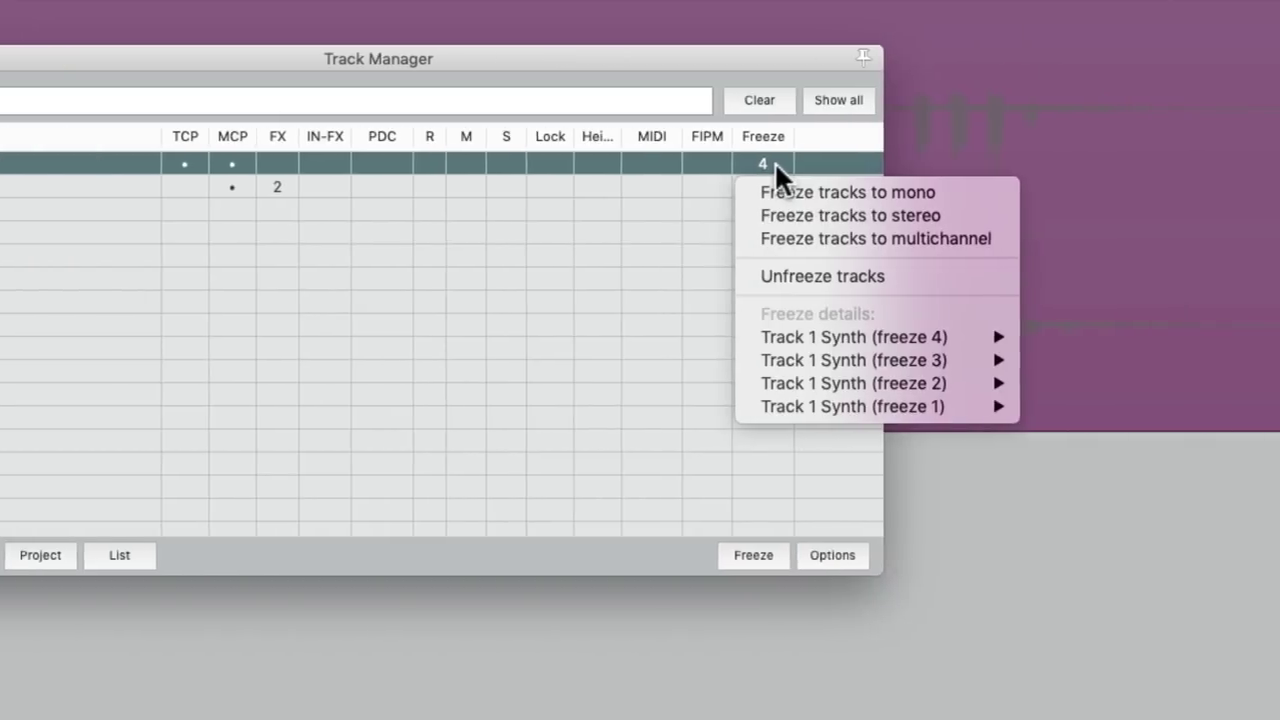
{"action": "mouse_move", "coordinate": [707, 380]}
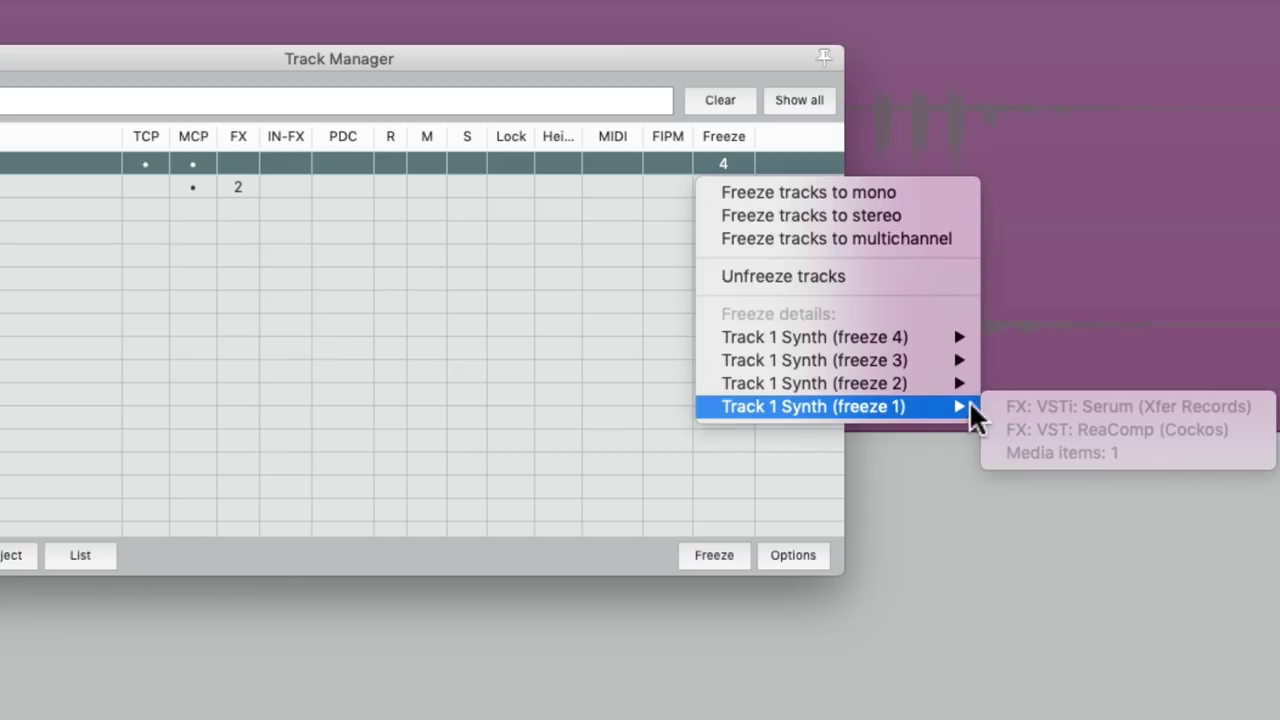
{"action": "mouse_move", "coordinate": [943, 379]}
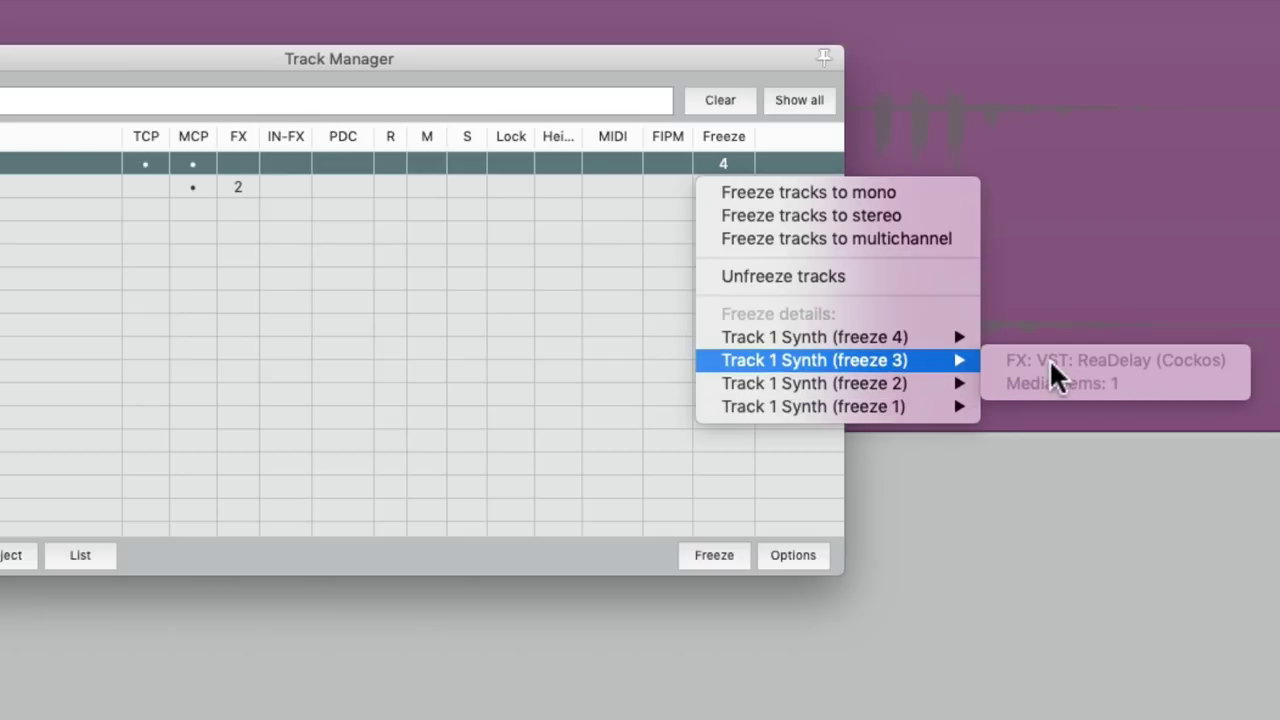
{"action": "mouse_move", "coordinate": [939, 342]}
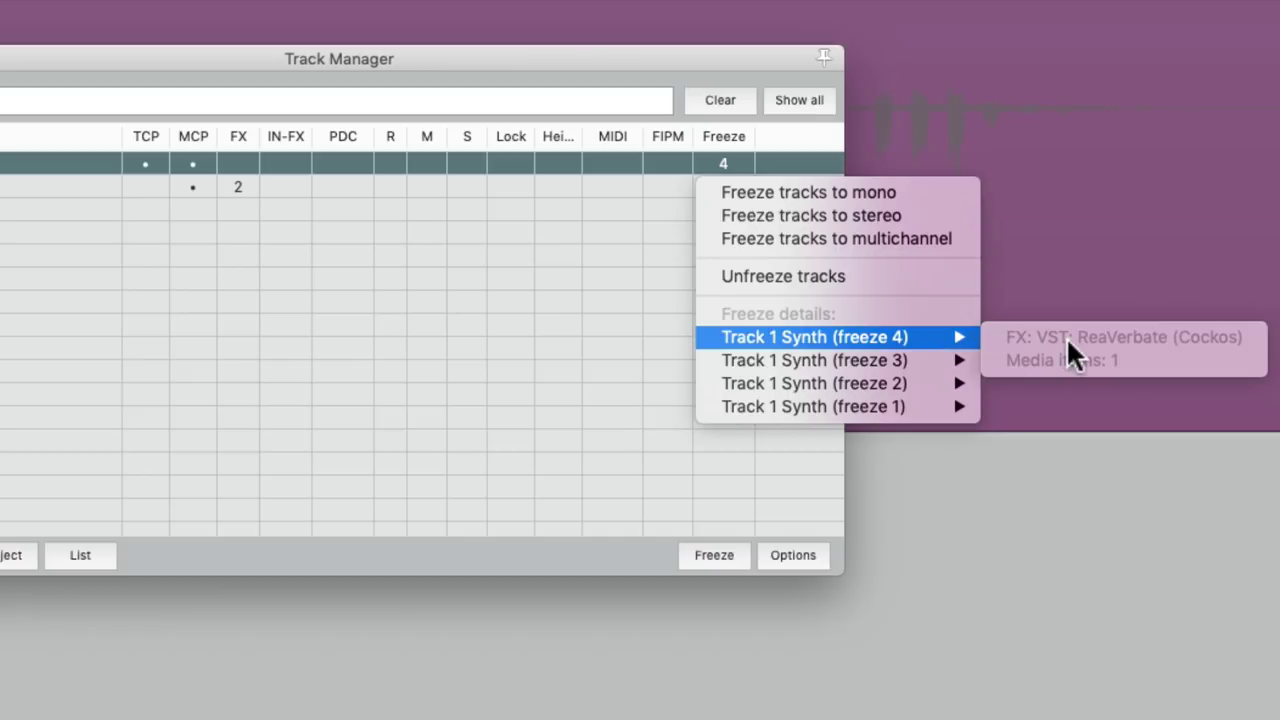
{"action": "left_click", "coordinate": [631, 225]}
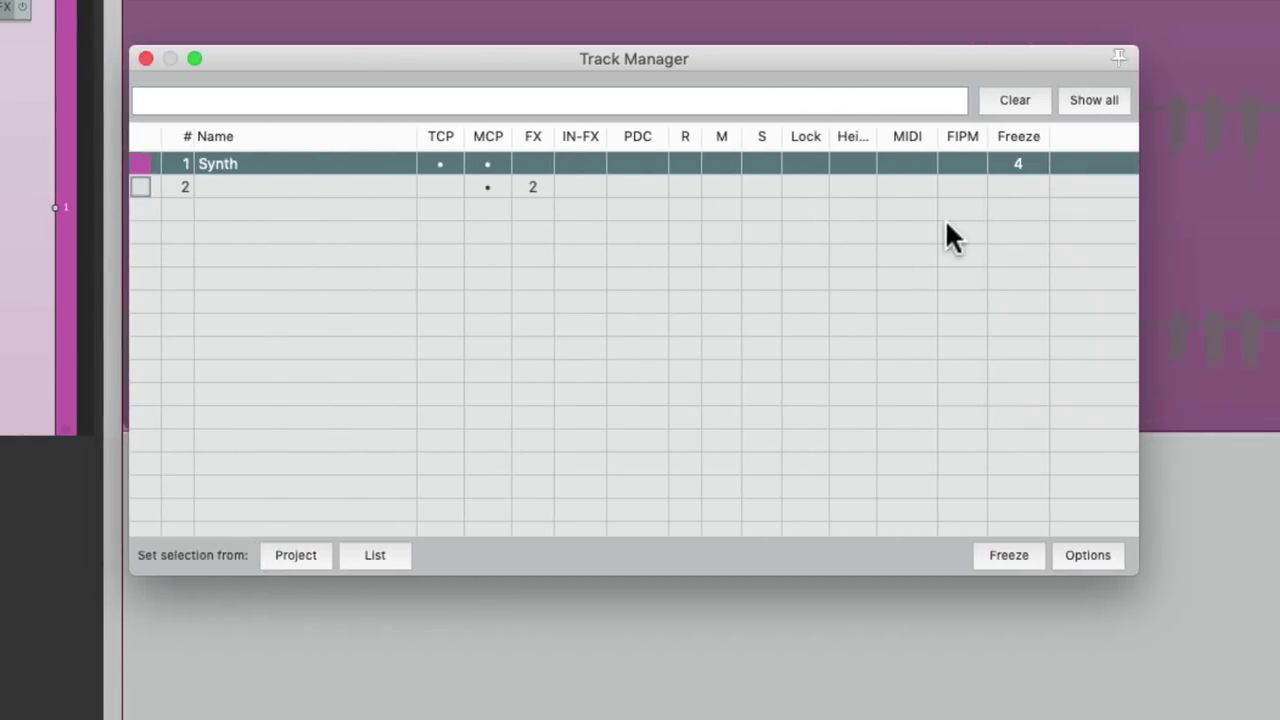
- Remove all four freeze layers from the Synth track through Track Manager's Freeze cell
{"action": "left_click", "coordinate": [1041, 170]}
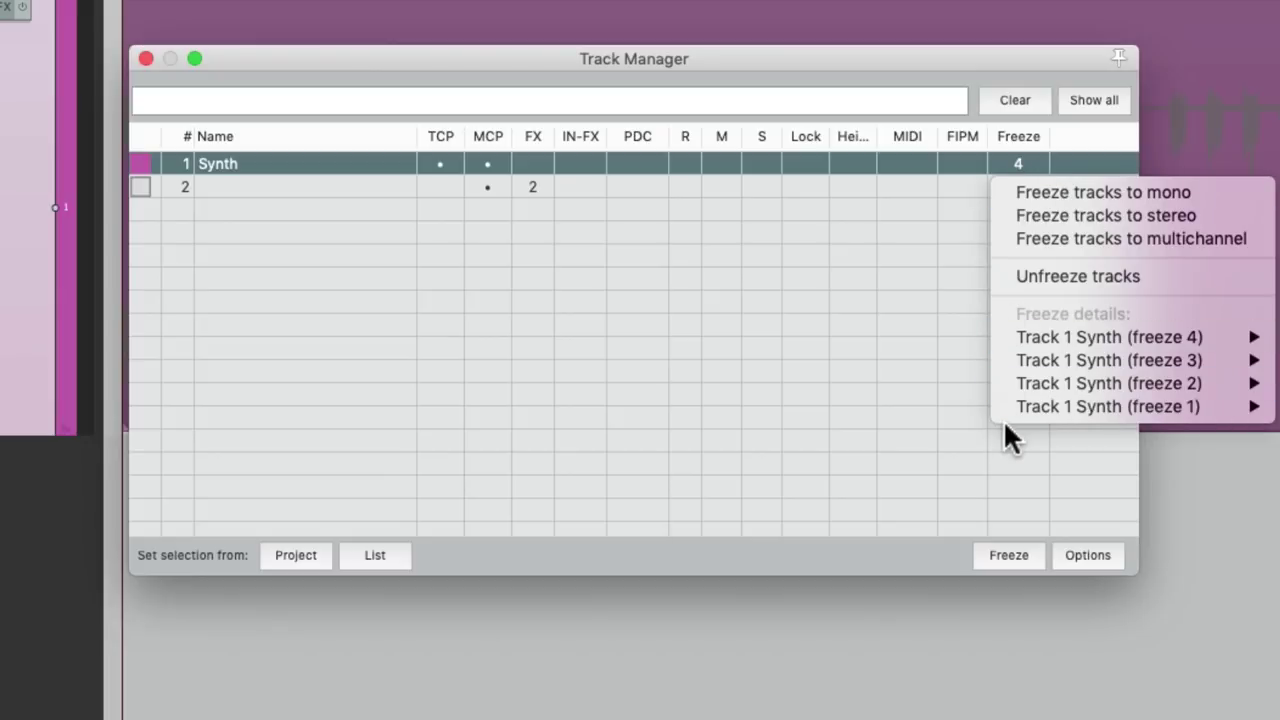
{"action": "left_click", "coordinate": [1015, 278]}
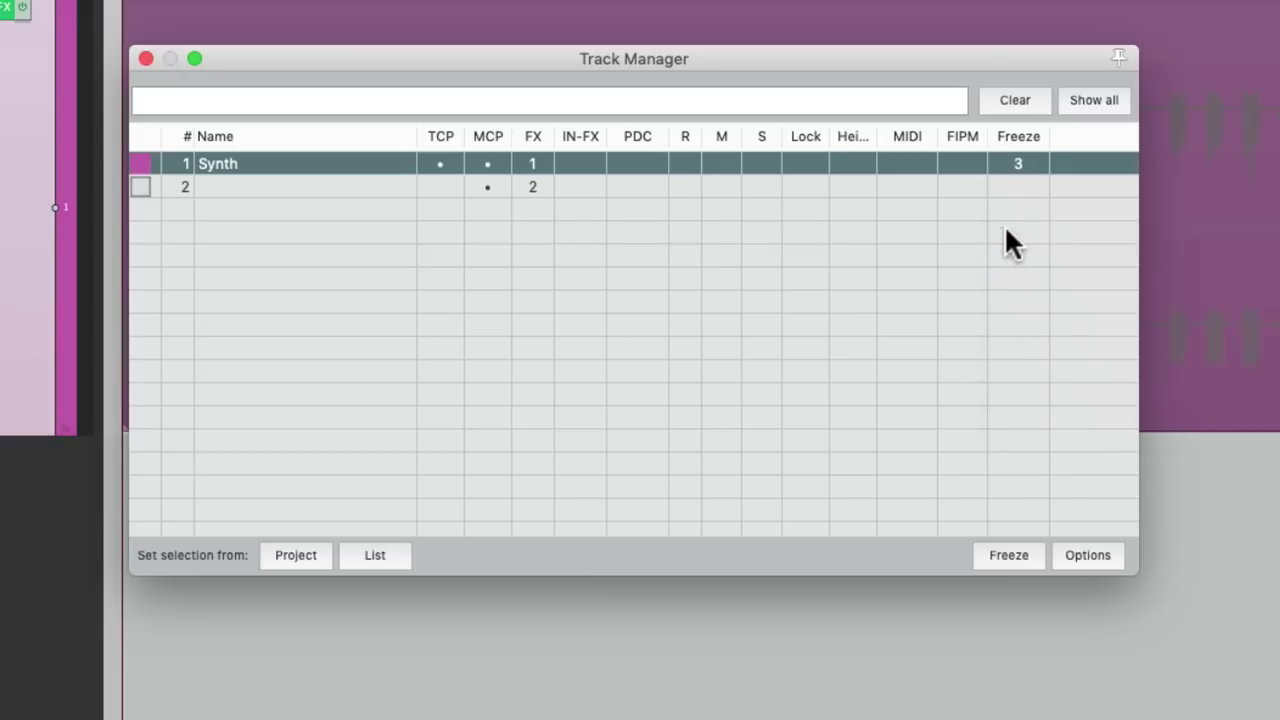
{"action": "left_click", "coordinate": [1005, 167]}
{"action": "left_click", "coordinate": [1010, 277]}
{"action": "left_click", "coordinate": [1008, 166]}
{"action": "left_click", "coordinate": [1008, 277]}
{"action": "left_click", "coordinate": [1007, 165]}
{"action": "left_click", "coordinate": [1010, 277]}
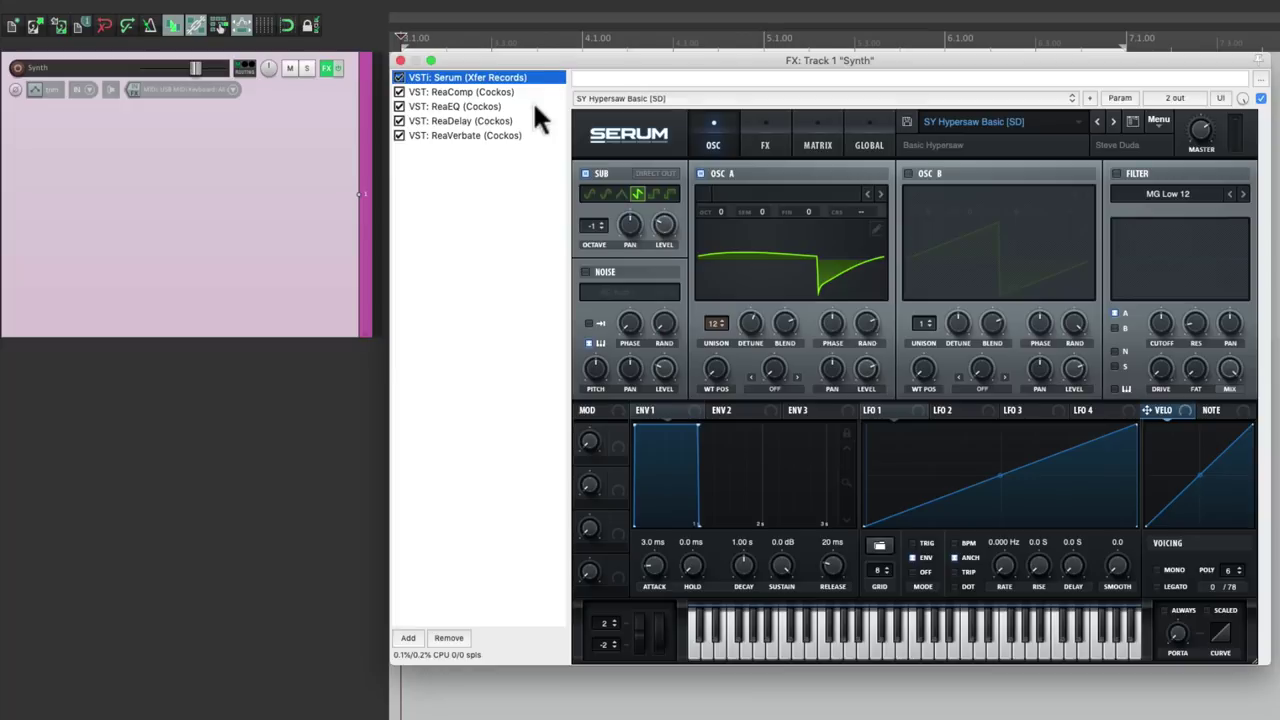
- Freeze the Synth track to stereo up to Serum, the last selected FX
{"action": "right_click", "coordinate": [490, 76]}
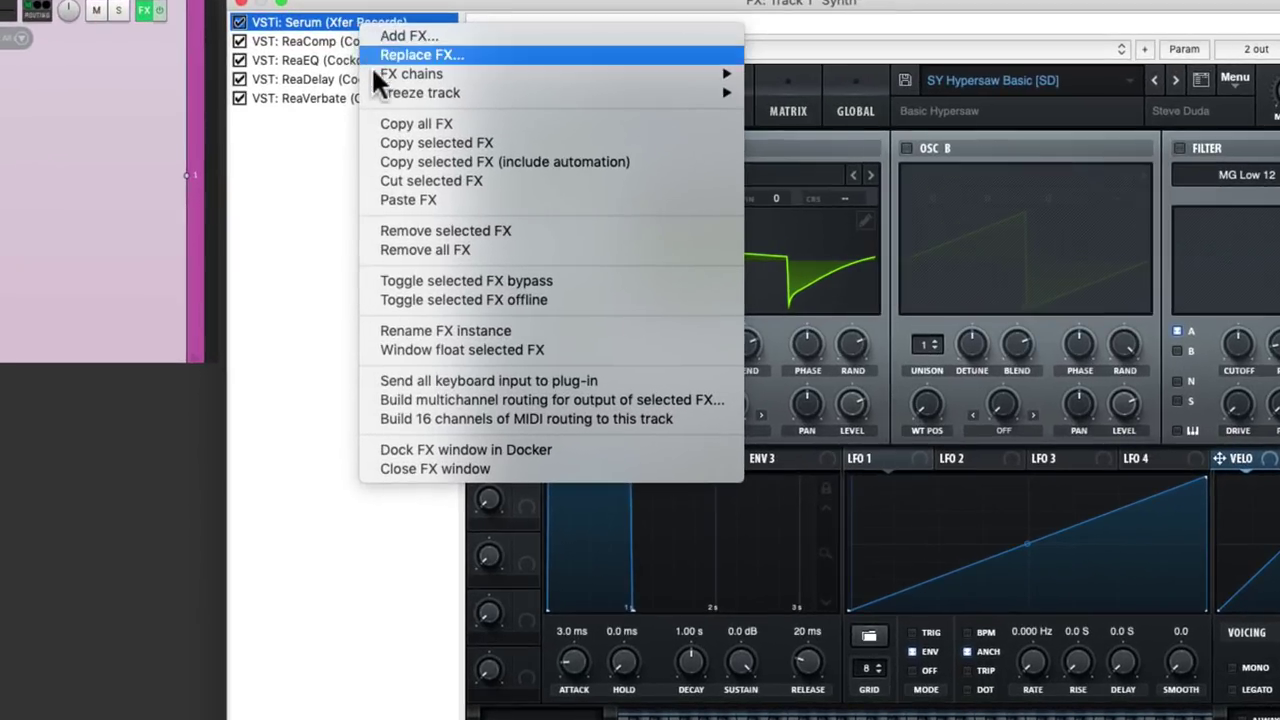
{"action": "mouse_move", "coordinate": [501, 126]}
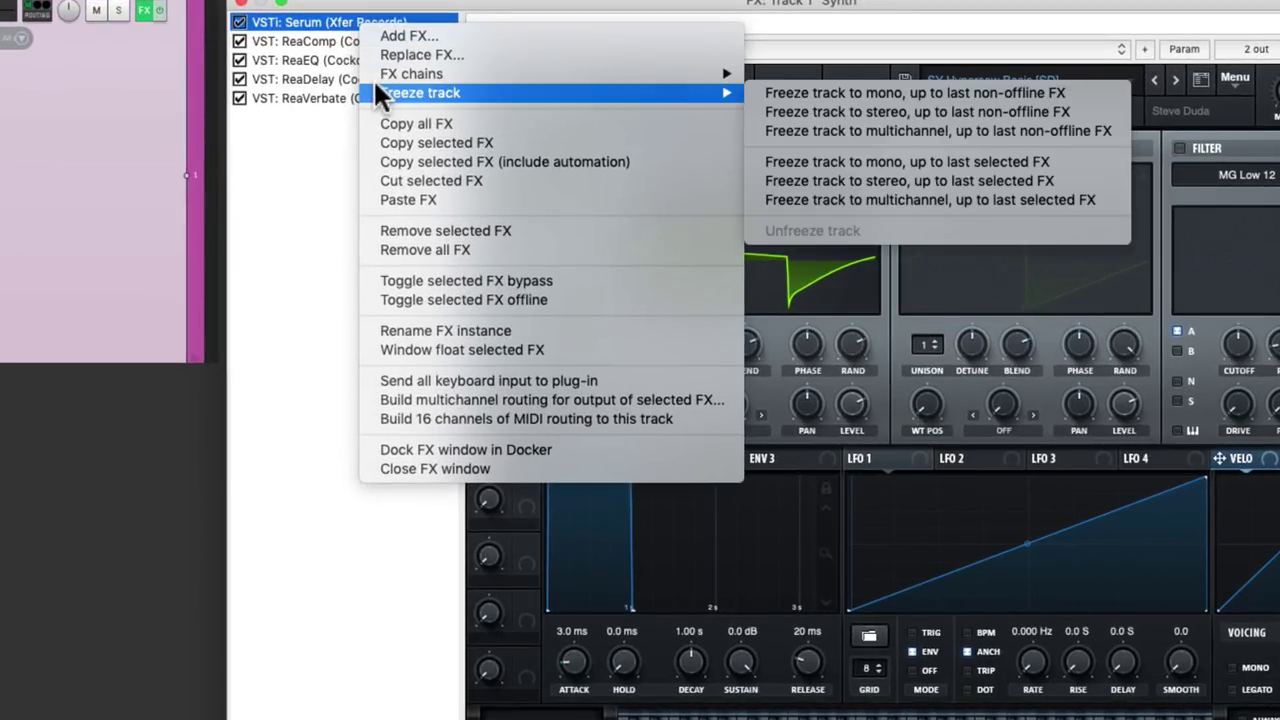
{"action": "left_click", "coordinate": [744, 185]}
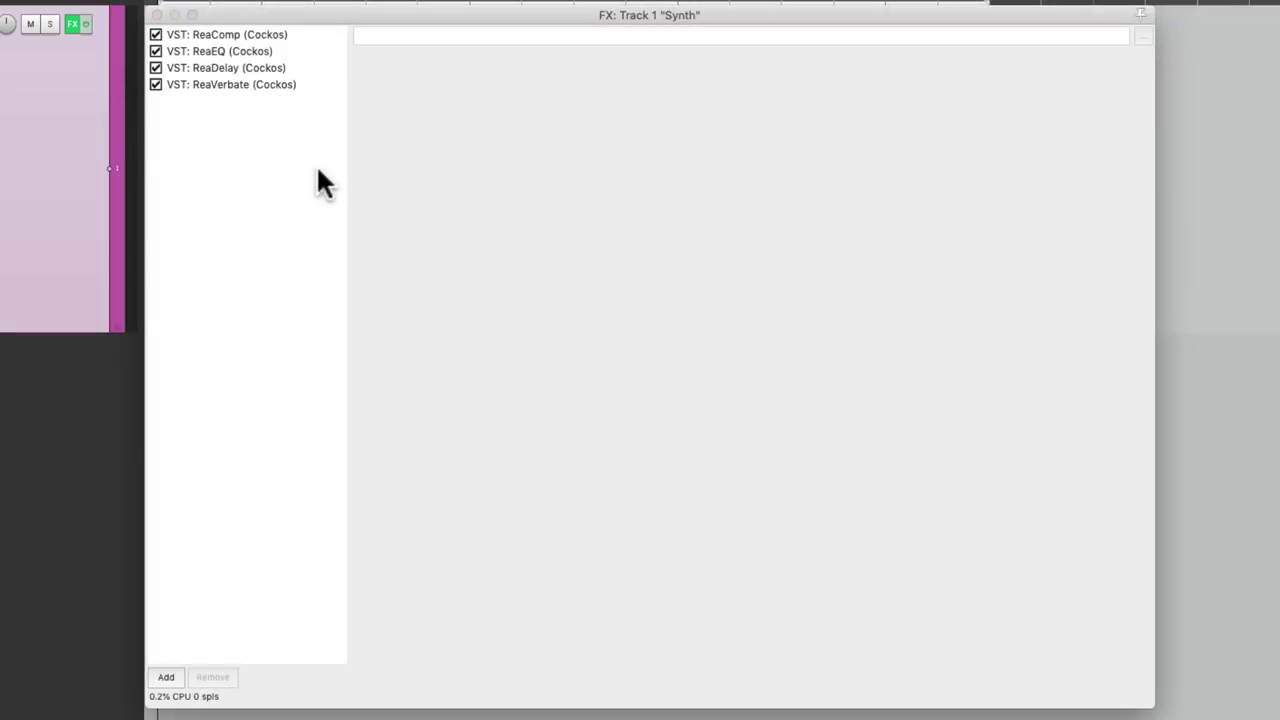
- Drag ReaEQ's low-pass node down to 6136.2 Hz
{"action": "left_click", "coordinate": [311, 50]}
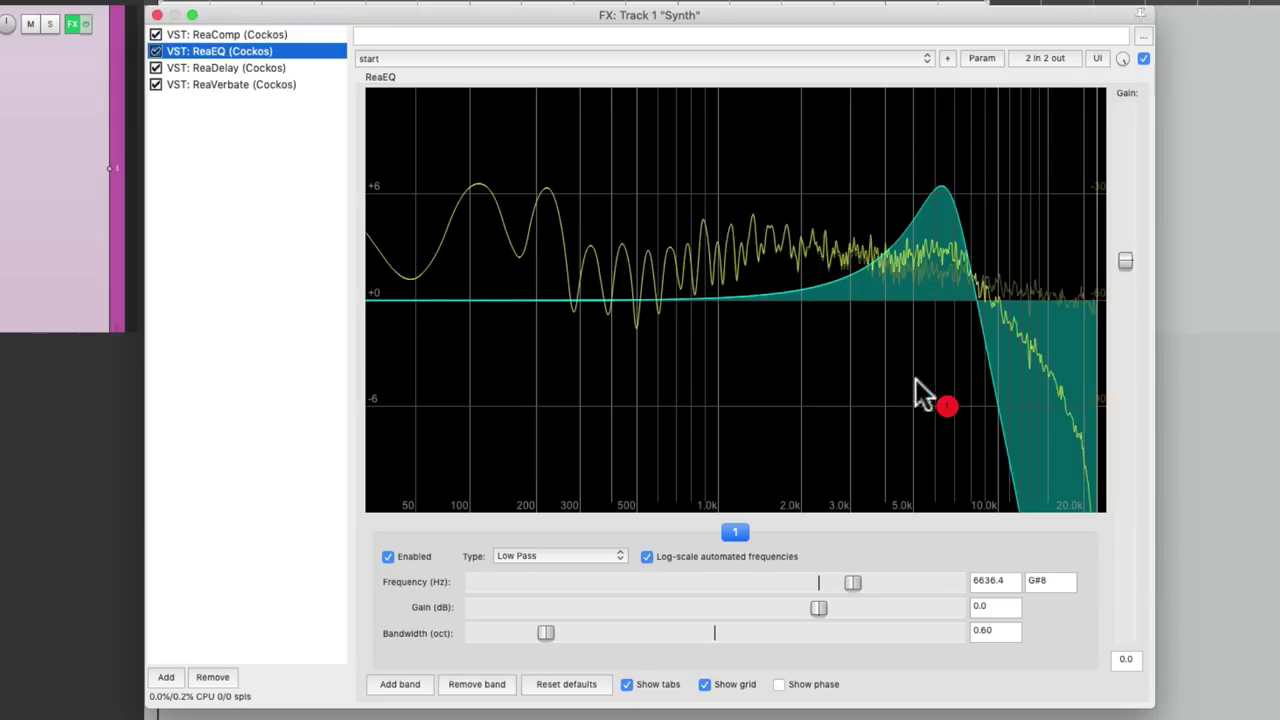
{"action": "left_click_drag", "start_coordinate": [940, 405], "coordinate": [932, 292]}
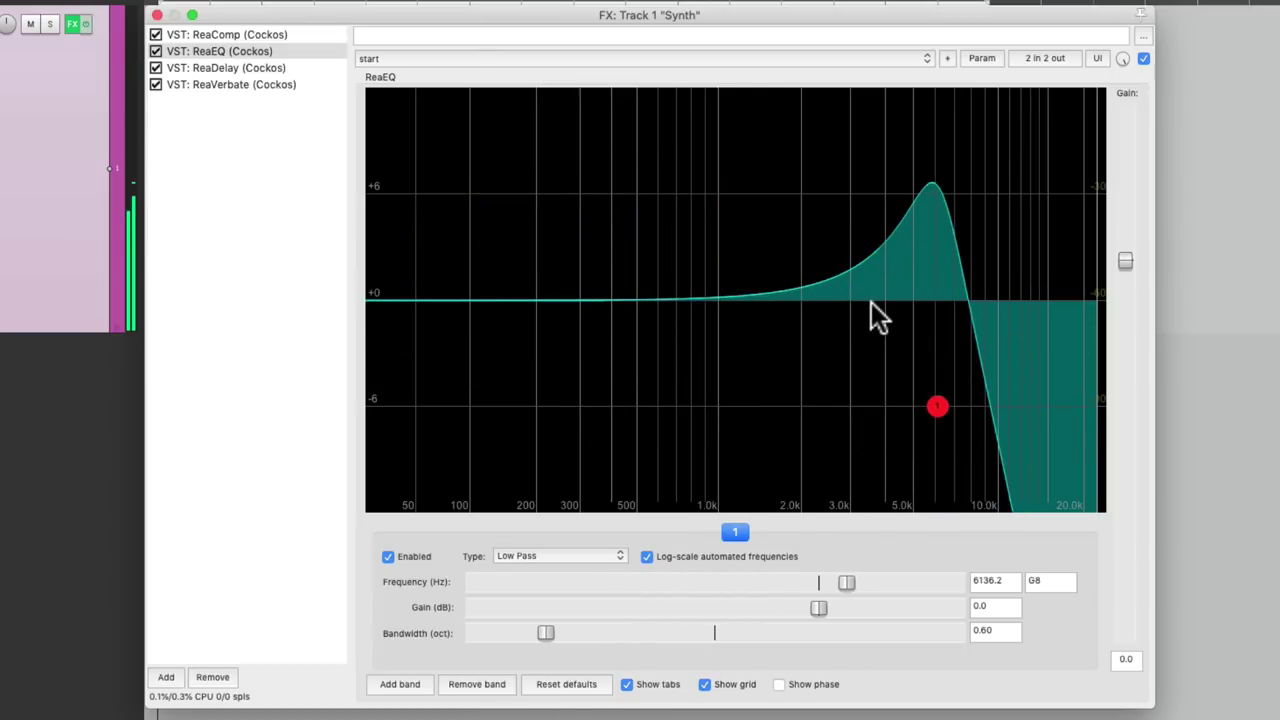